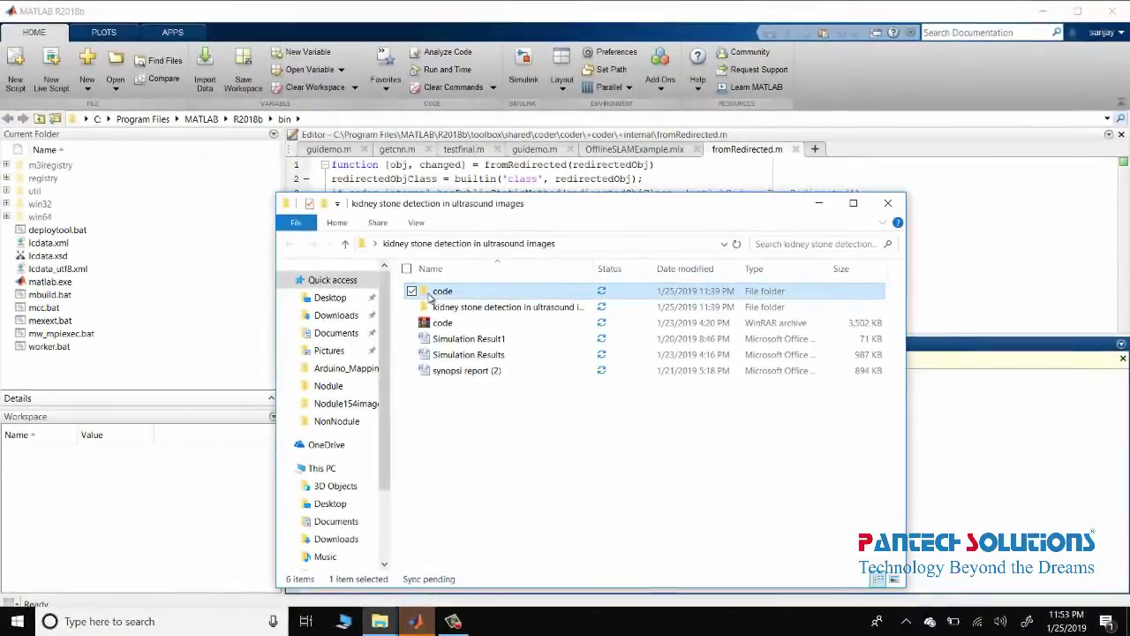
# Open the project's code folder in File Explorer and select its full path in the address bar.
pyautogui.doubleClick(433, 294)
pyautogui.click(636, 244)
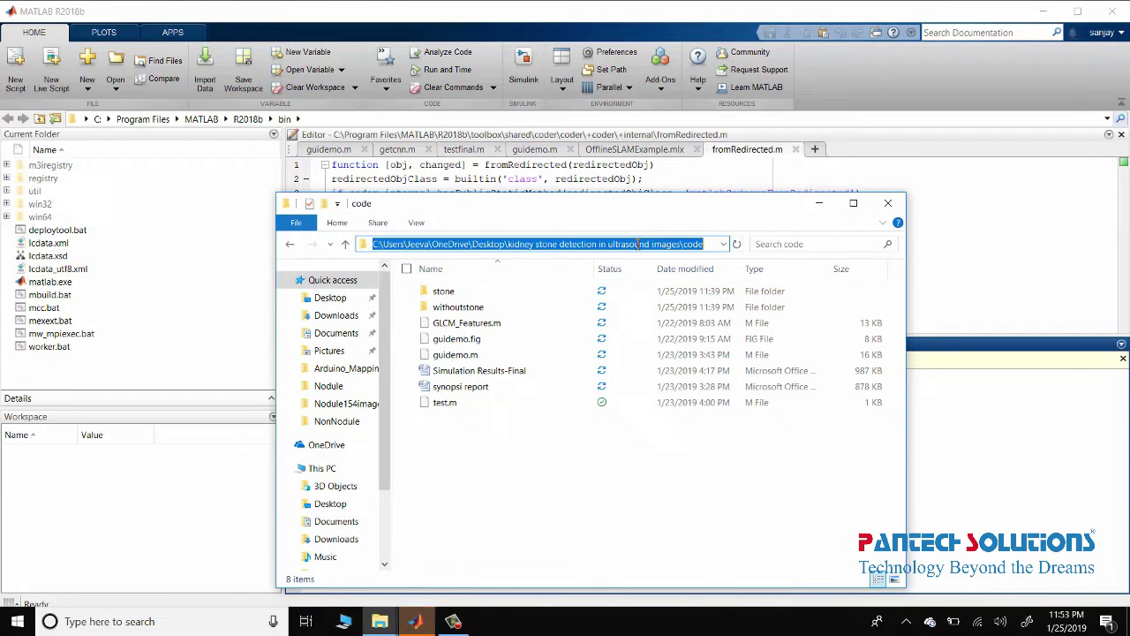
# Change MATLAB's current folder to the pasted code path, list its files, and launch guidemo.
pyautogui.click(819, 203)
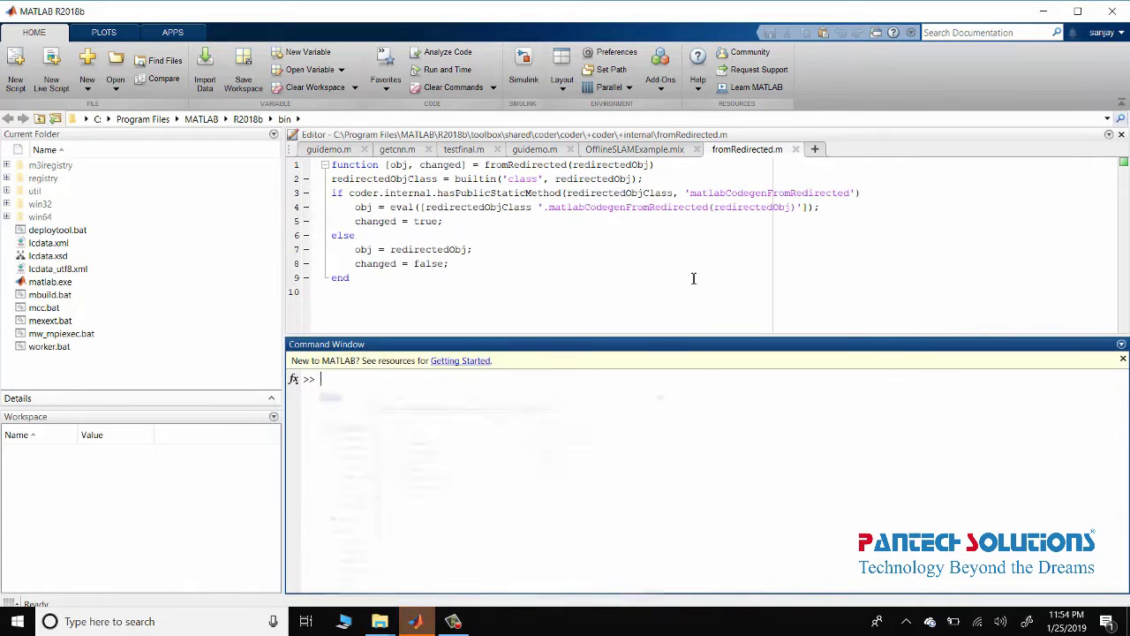
pyautogui.write('cd')
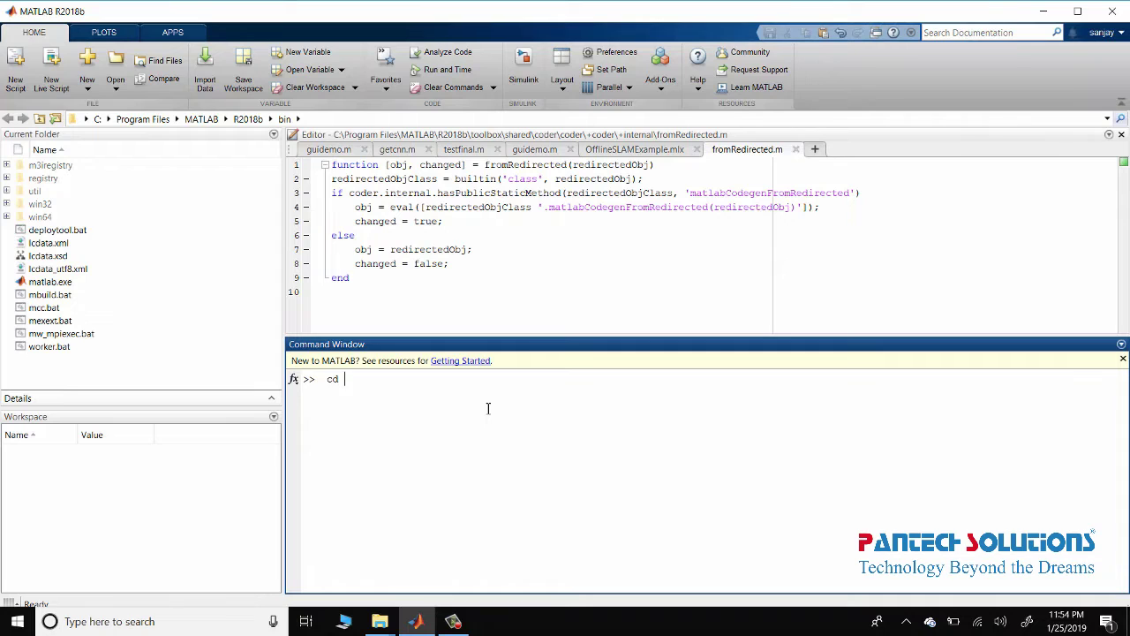
pyautogui.write('C:\\Users\\Jeeva\\OneDrive\\Desktop\\kidney stone detection in ultrasound images\\code')
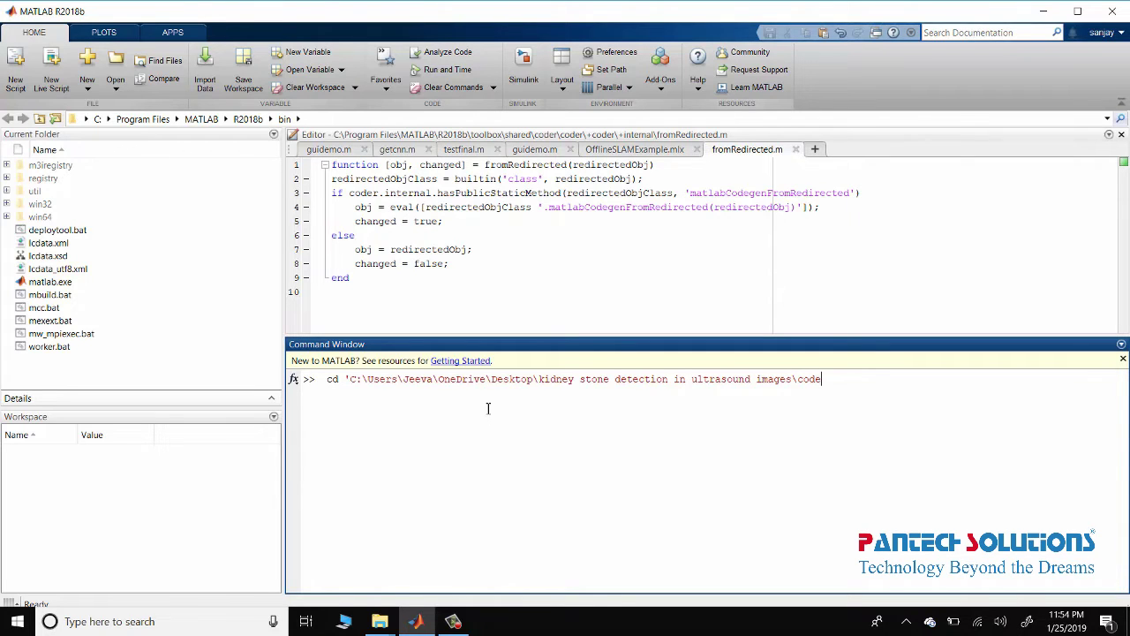
pyautogui.write("'")
pyautogui.press('Return')
pyautogui.write('ls')
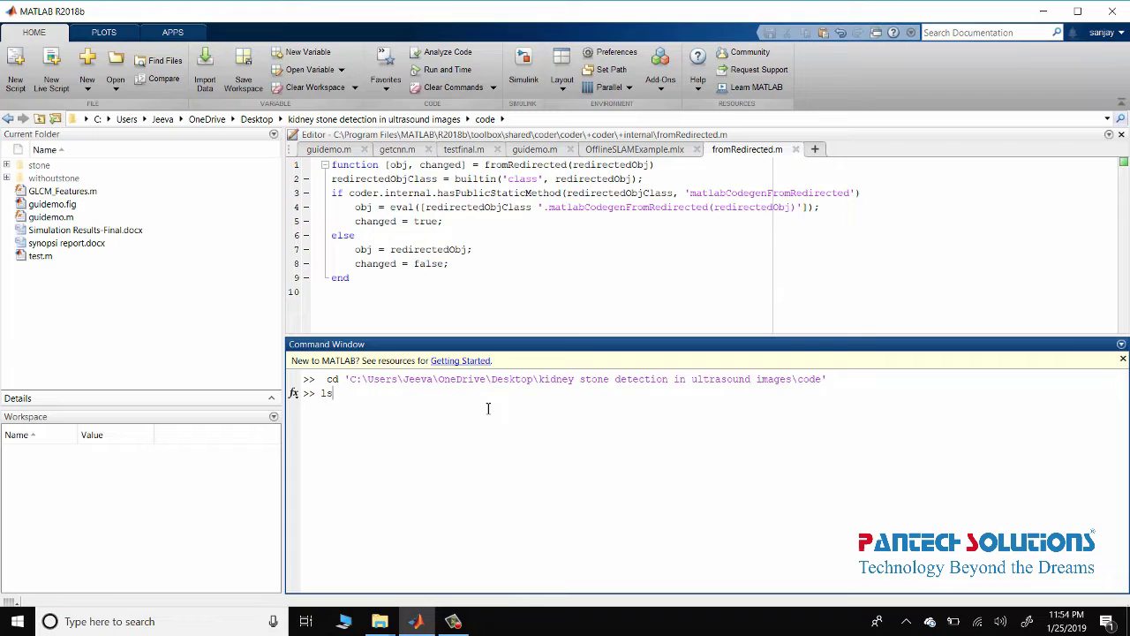
pyautogui.press('Return')
pyautogui.write('guidemo')
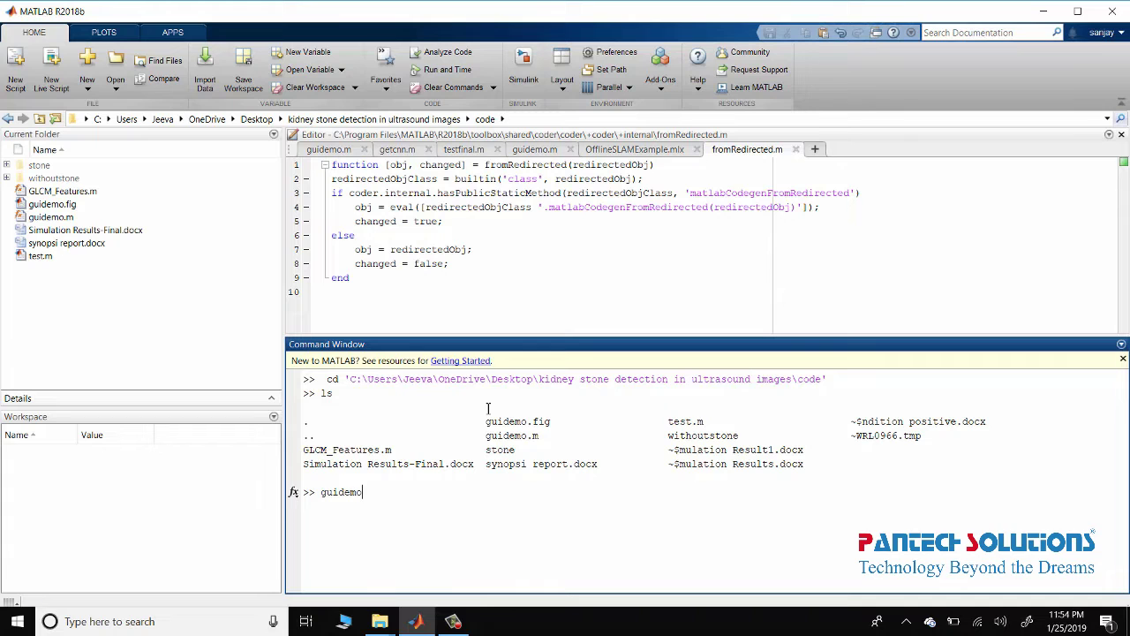
pyautogui.press('Return')
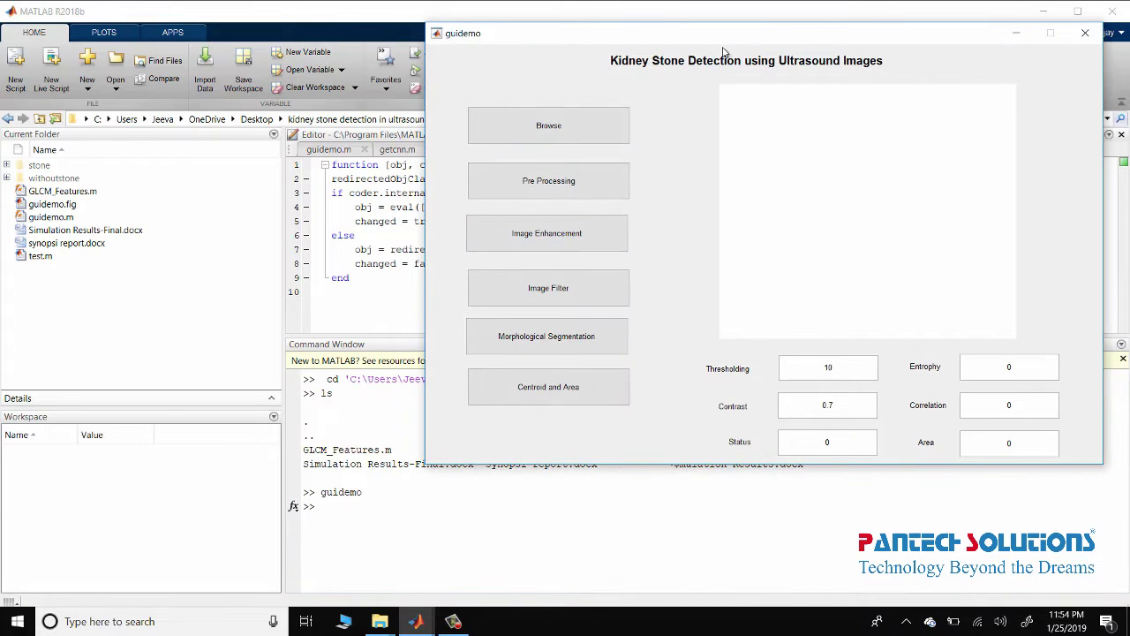
# Load ultrasound image 1 from the stone folder into the Kidney Stone Detection window.
pyautogui.moveTo(753, 46); pyautogui.dragTo(475, 77)
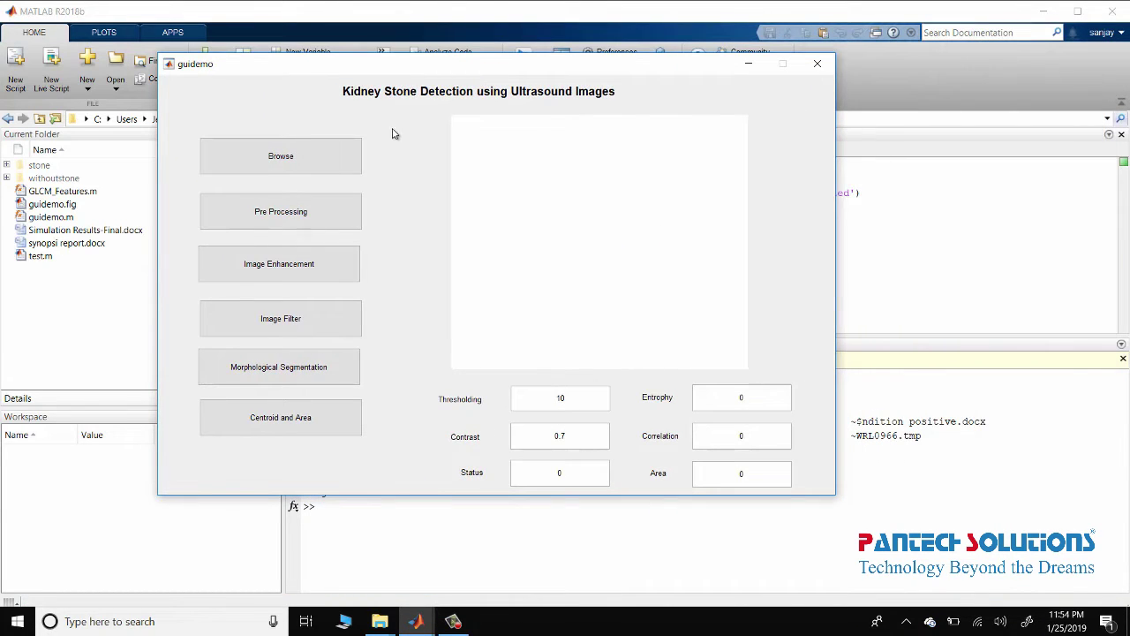
pyautogui.click(283, 164)
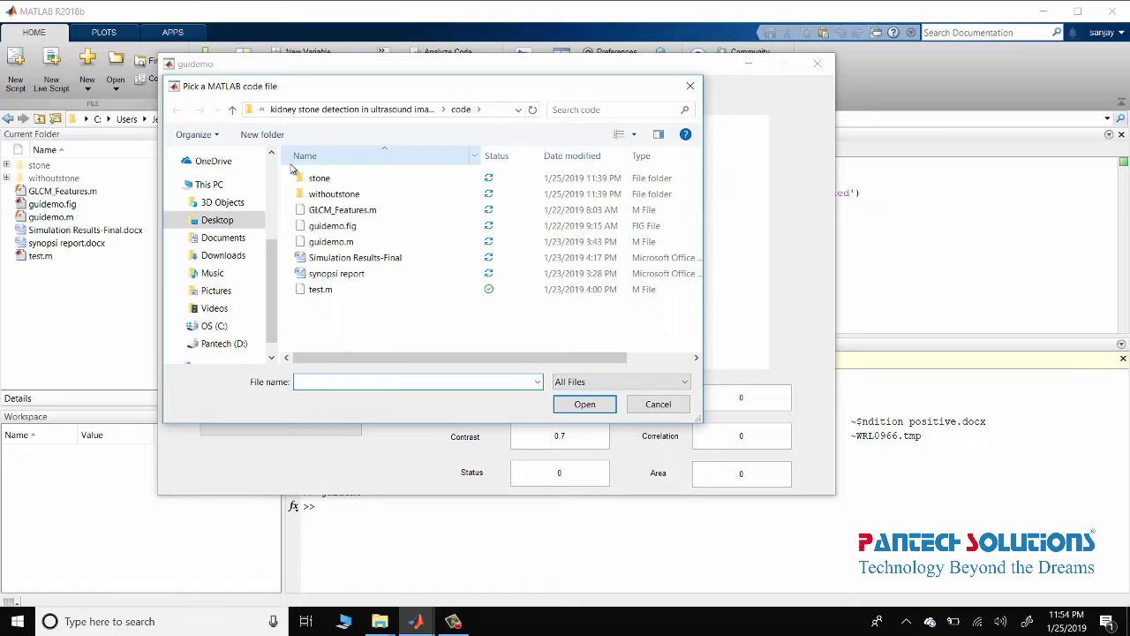
pyautogui.moveTo(372, 88); pyautogui.dragTo(617, 110)
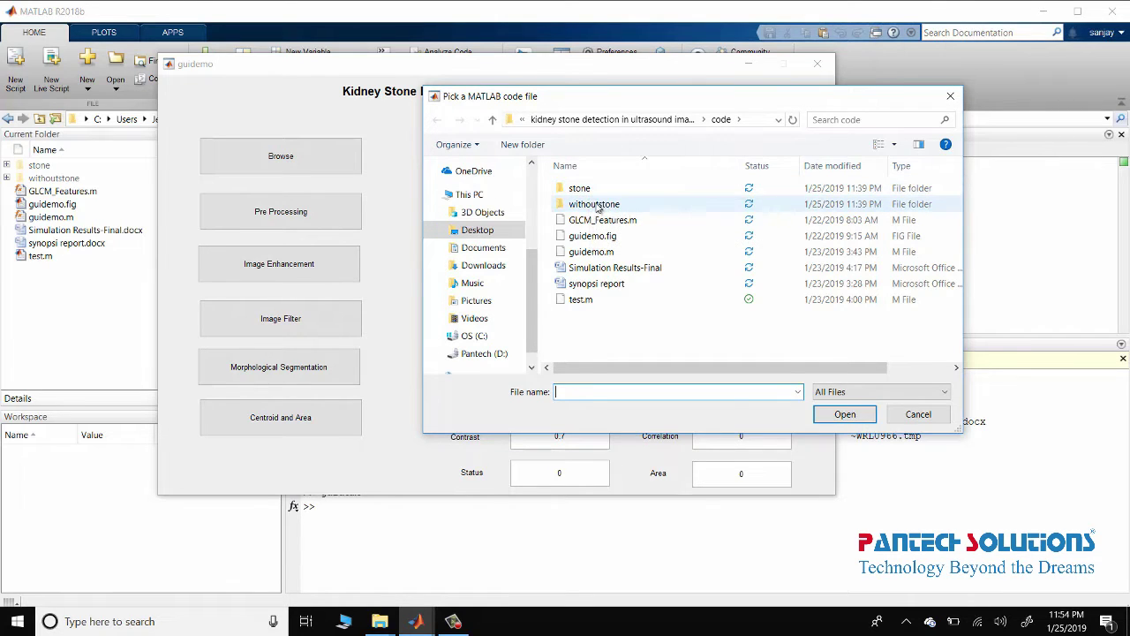
pyautogui.doubleClick(583, 188)
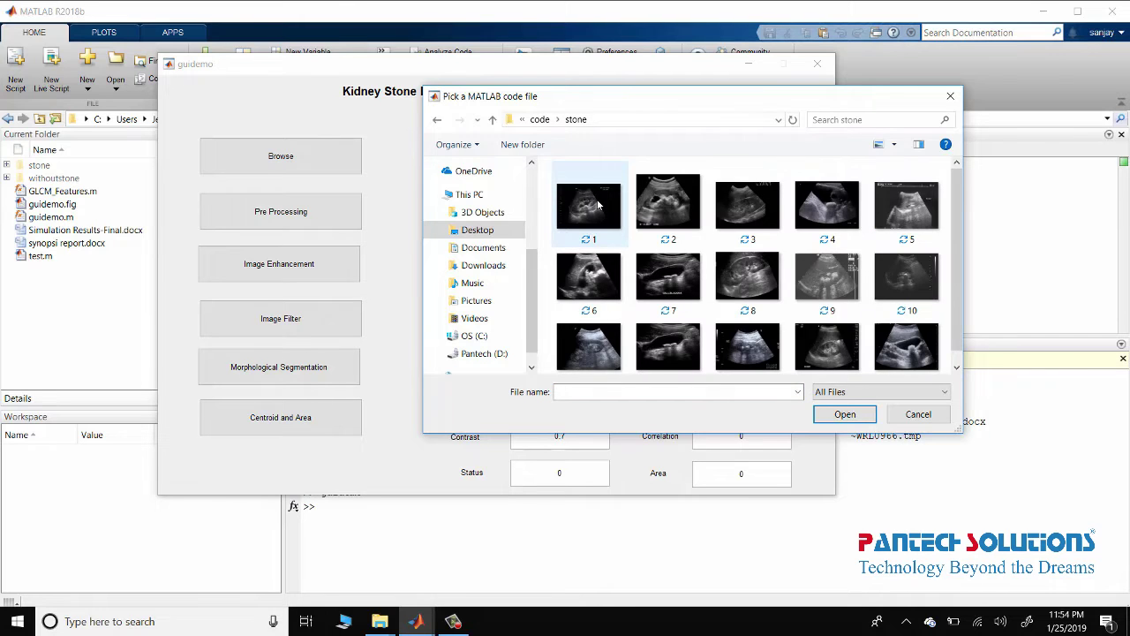
pyautogui.click(598, 205)
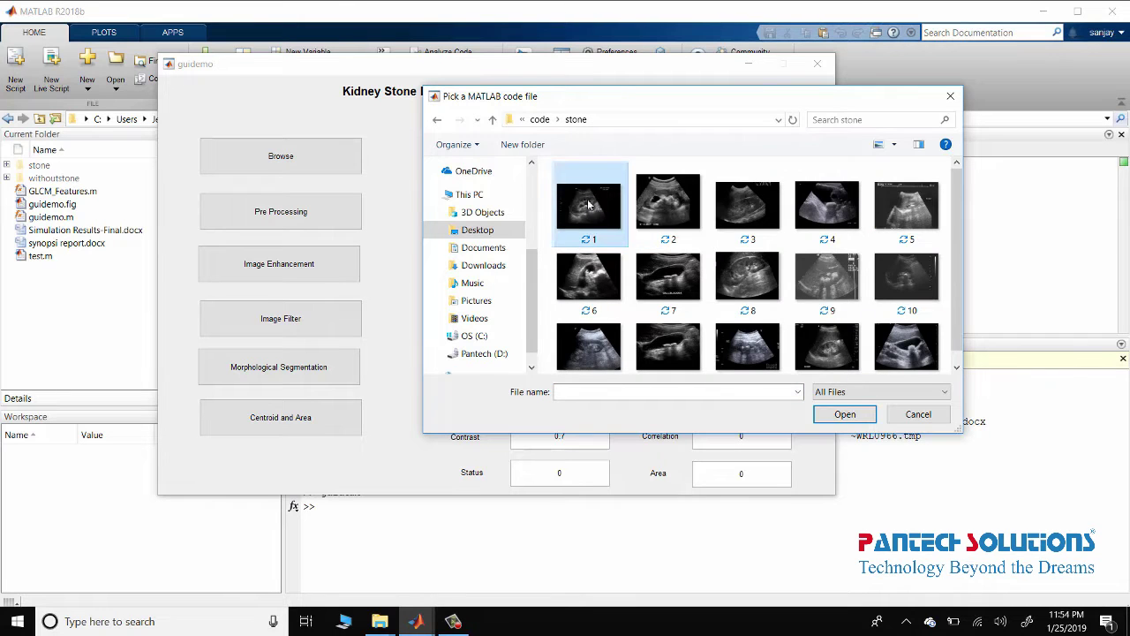
pyautogui.click(843, 415)
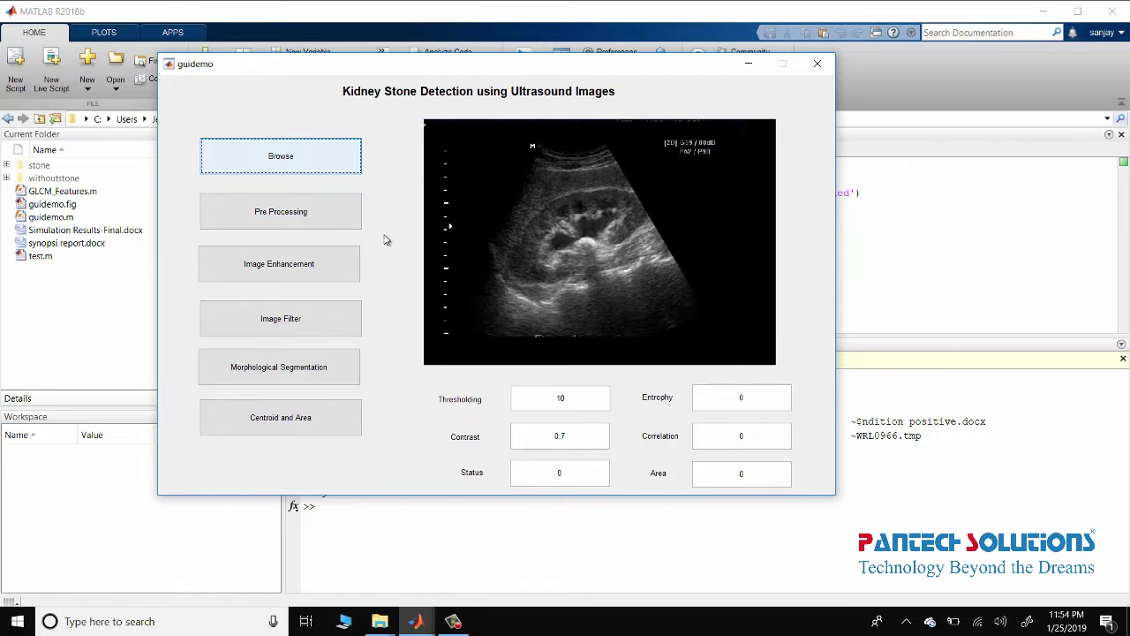
# Run Pre Processing, Image Enhancement and Image Filter on image 1, dismissing each completion message.
pyautogui.click(325, 221)
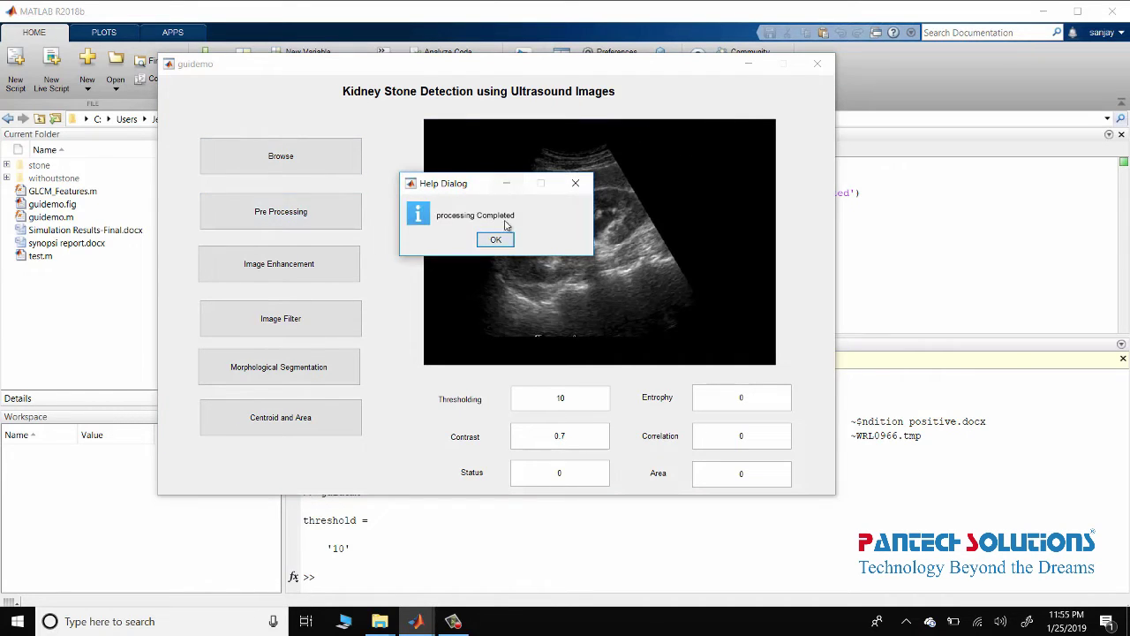
pyautogui.click(495, 240)
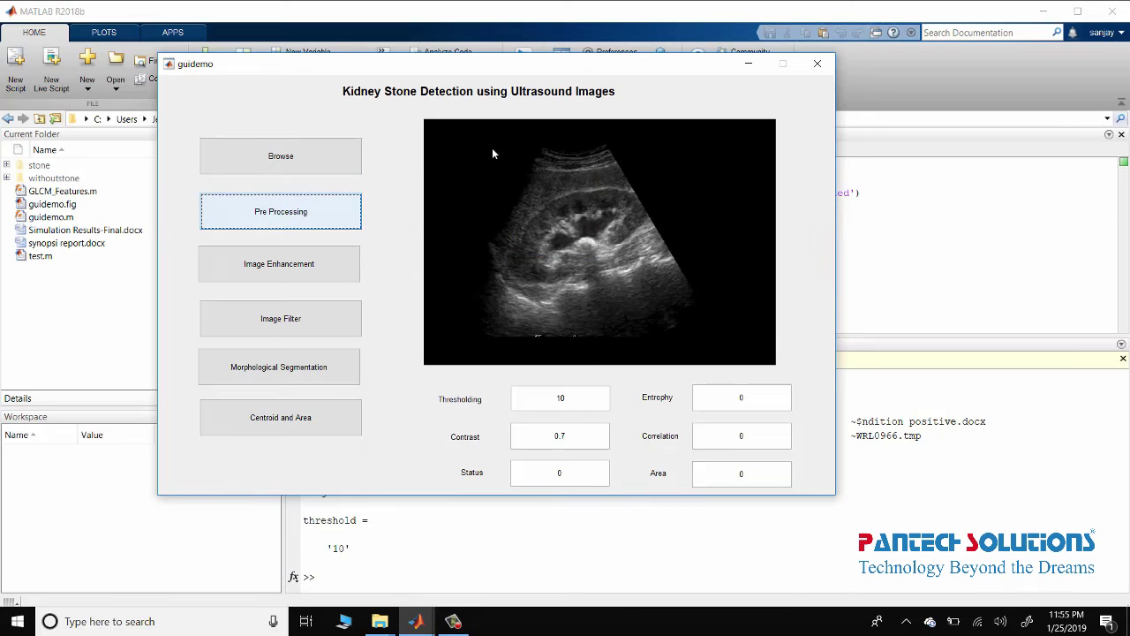
pyautogui.click(300, 273)
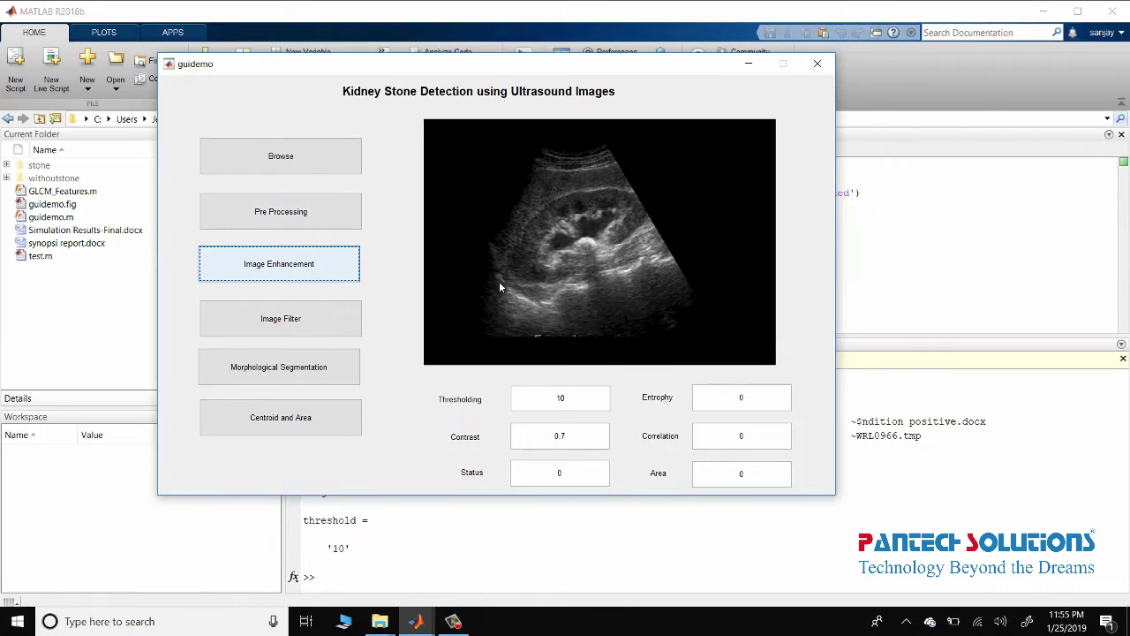
pyautogui.moveTo(459, 183); pyautogui.dragTo(590, 200)
pyautogui.click(626, 259)
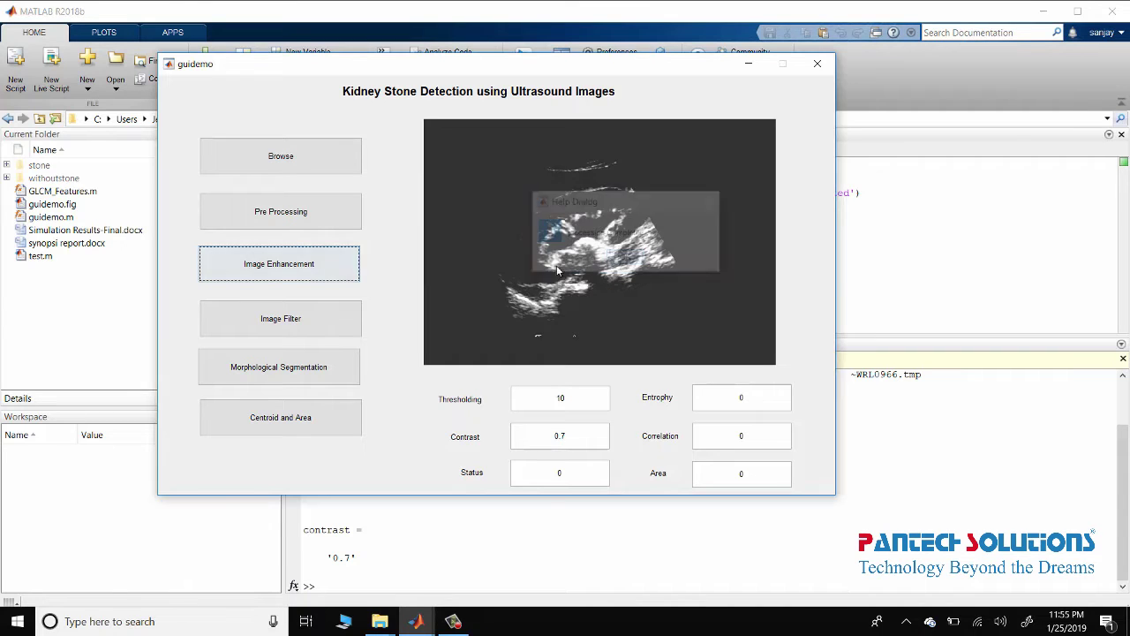
pyautogui.click(285, 321)
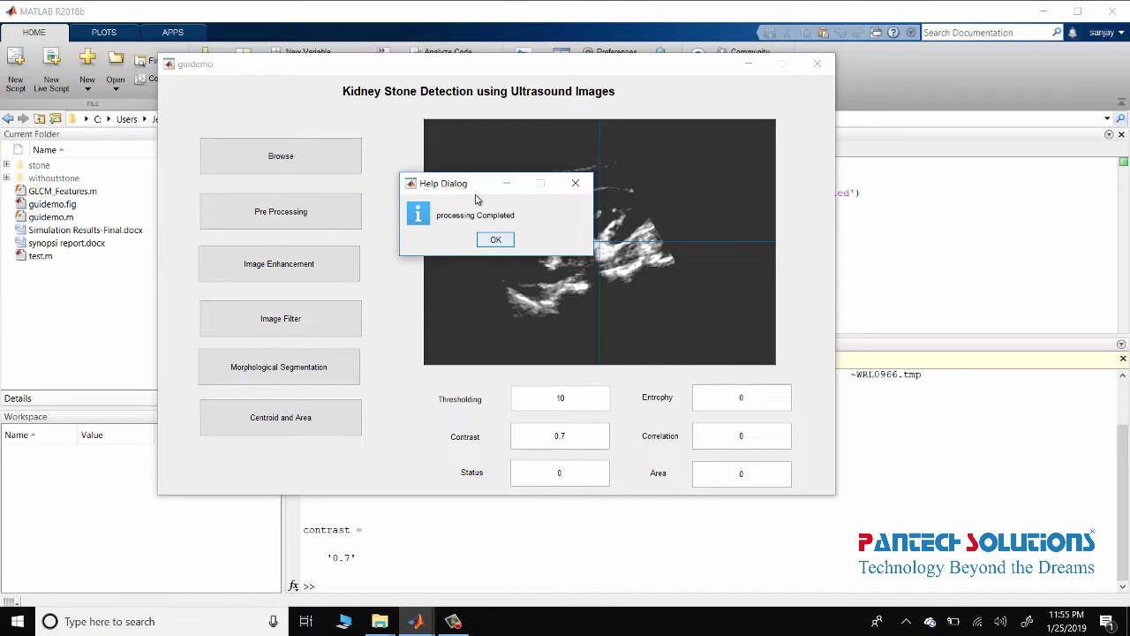
pyautogui.moveTo(475, 199); pyautogui.dragTo(663, 206)
pyautogui.click(683, 247)
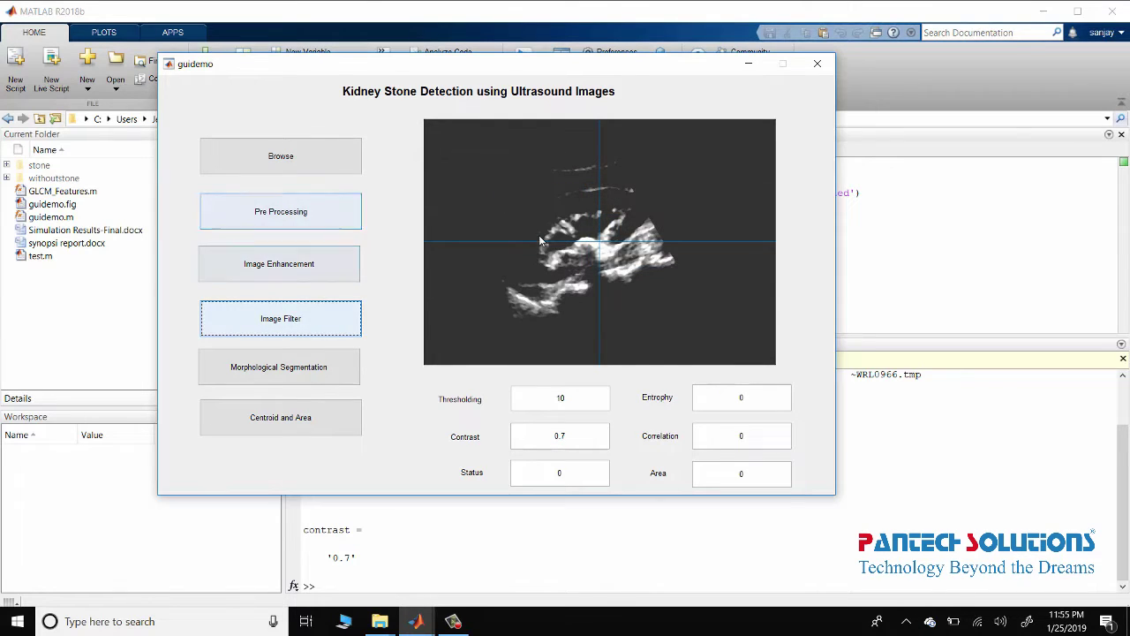
# Run Morphological Segmentation and Centroid and Area, giving Stone Detected with area 951.
pyautogui.click(306, 369)
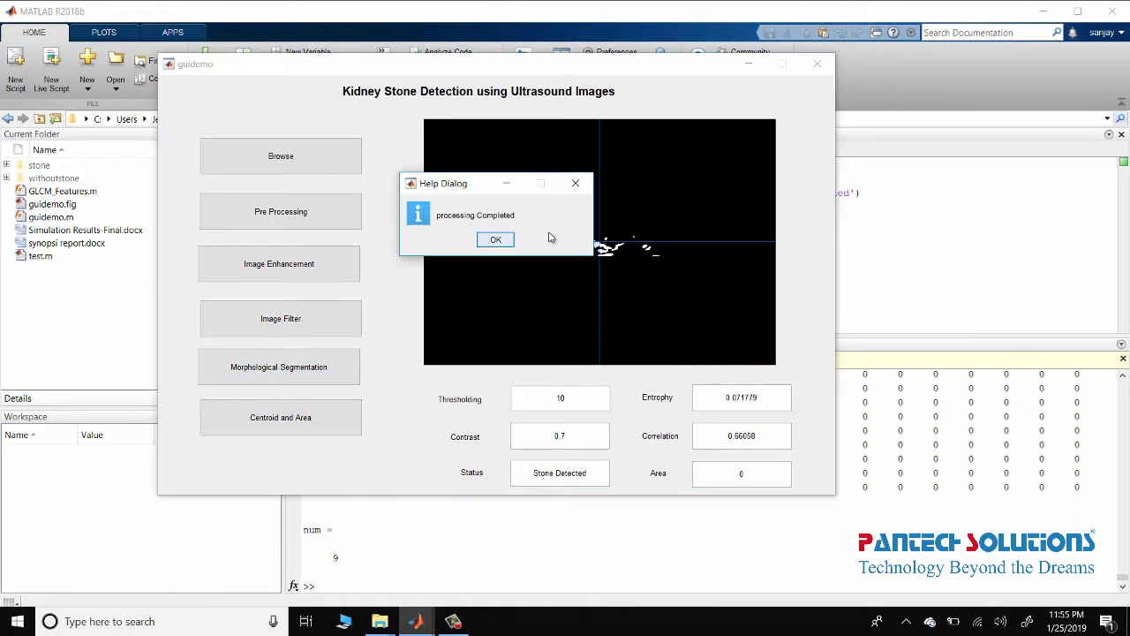
pyautogui.moveTo(424, 183); pyautogui.dragTo(624, 149)
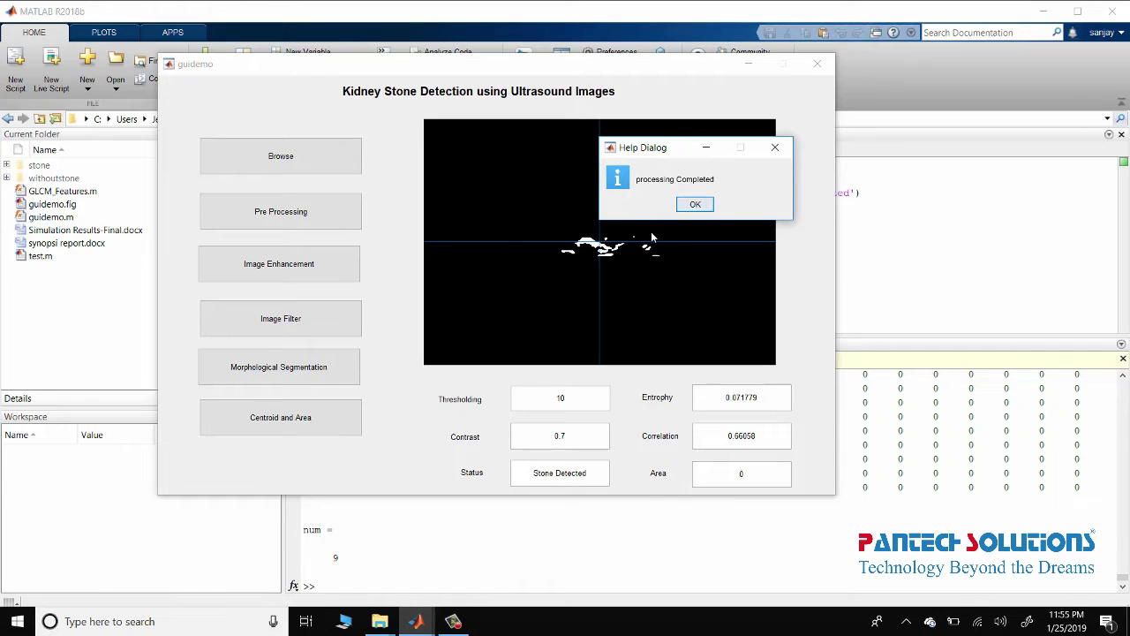
pyautogui.click(687, 204)
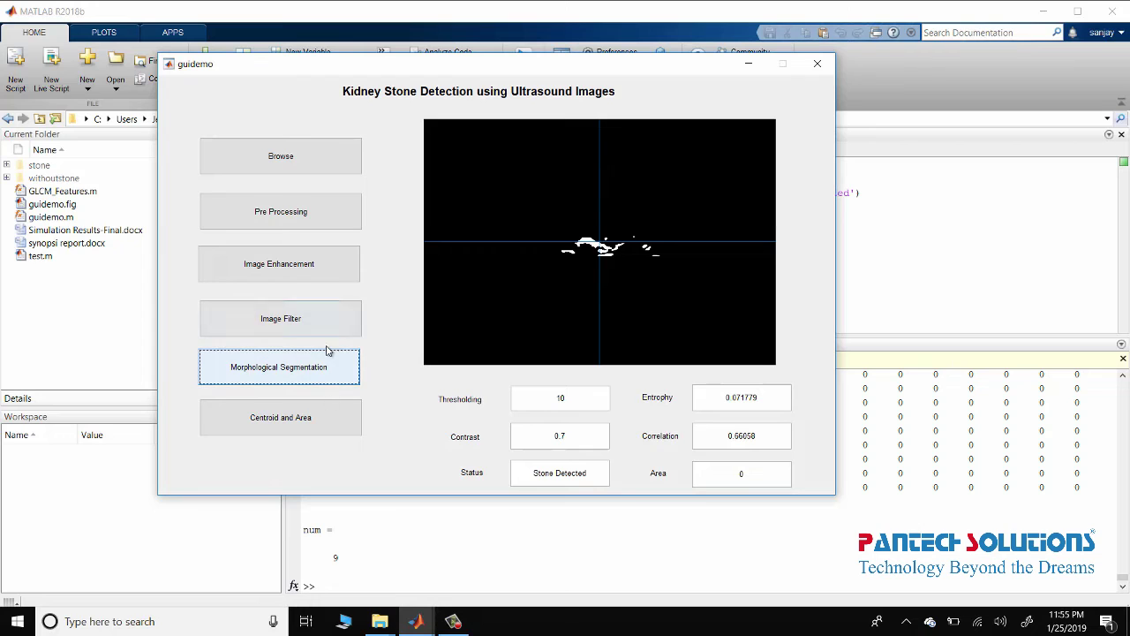
pyautogui.click(301, 425)
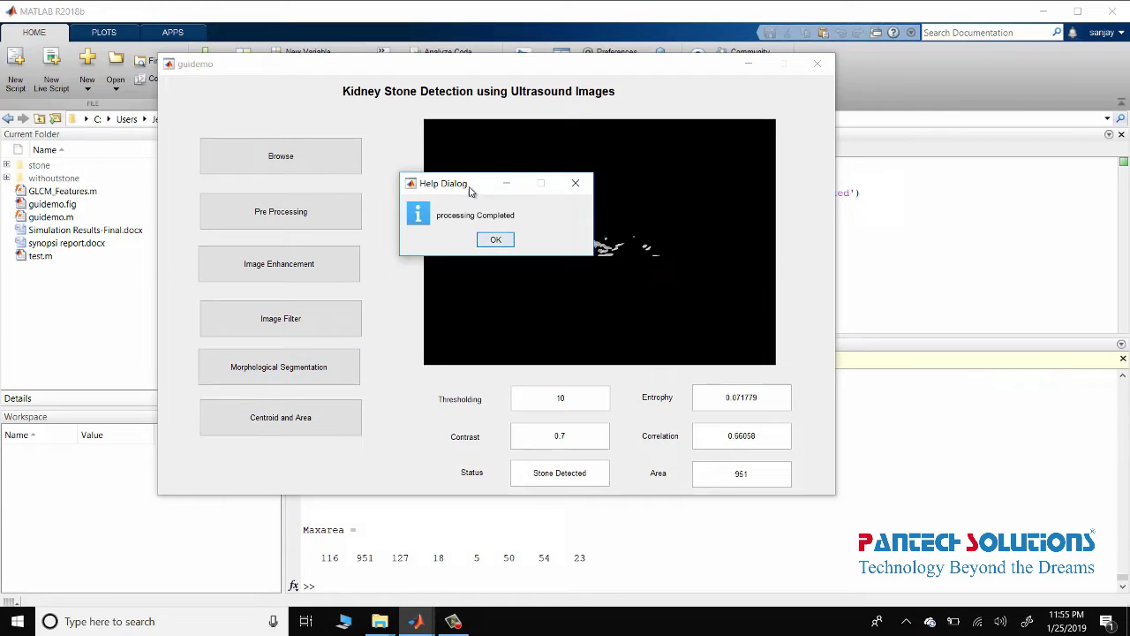
pyautogui.moveTo(457, 185); pyautogui.dragTo(526, 231)
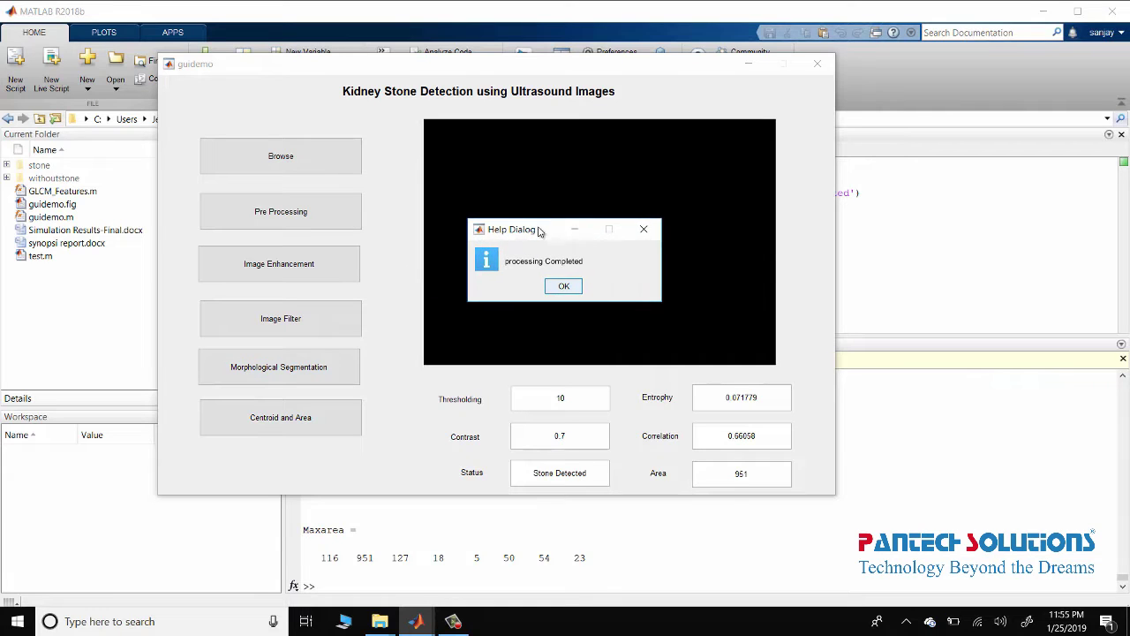
pyautogui.click(565, 290)
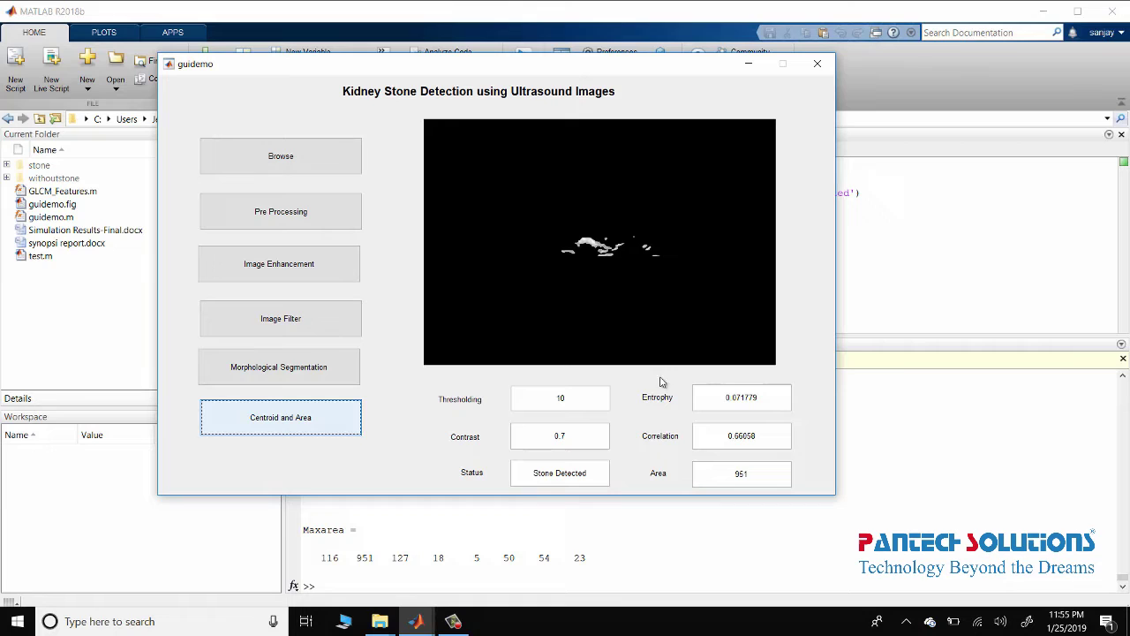
pyautogui.moveTo(728, 399)
pyautogui.mouseDown()
pyautogui.moveTo(759, 408)
pyautogui.moveTo(725, 439)
pyautogui.mouseUp()
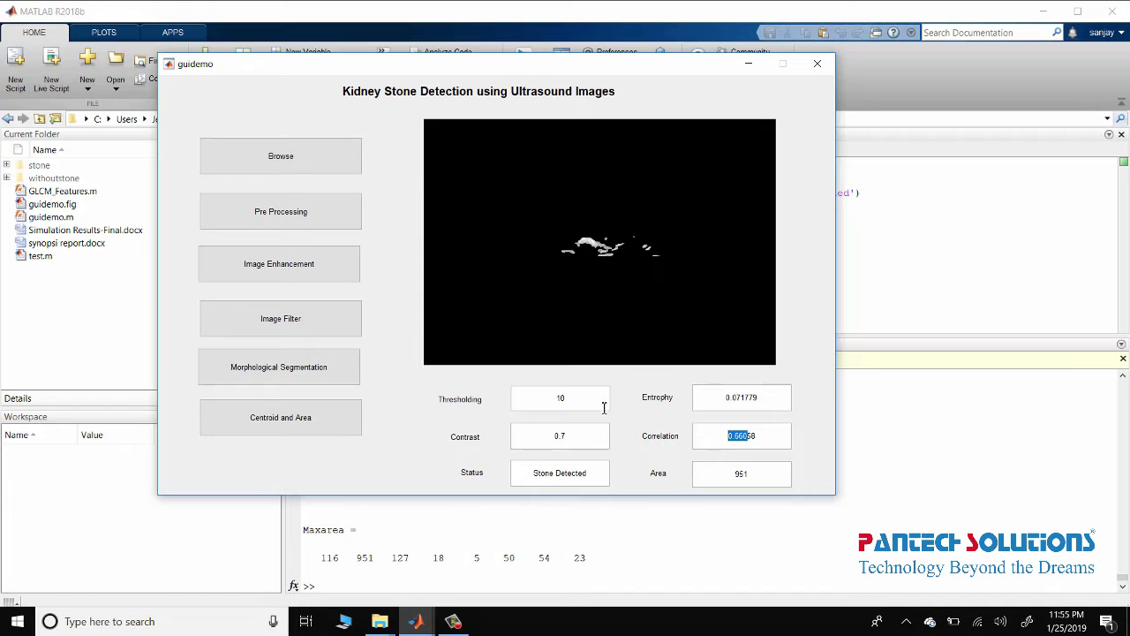
# Load stone image 15 and run Pre Processing on it.
pyautogui.click(353, 156)
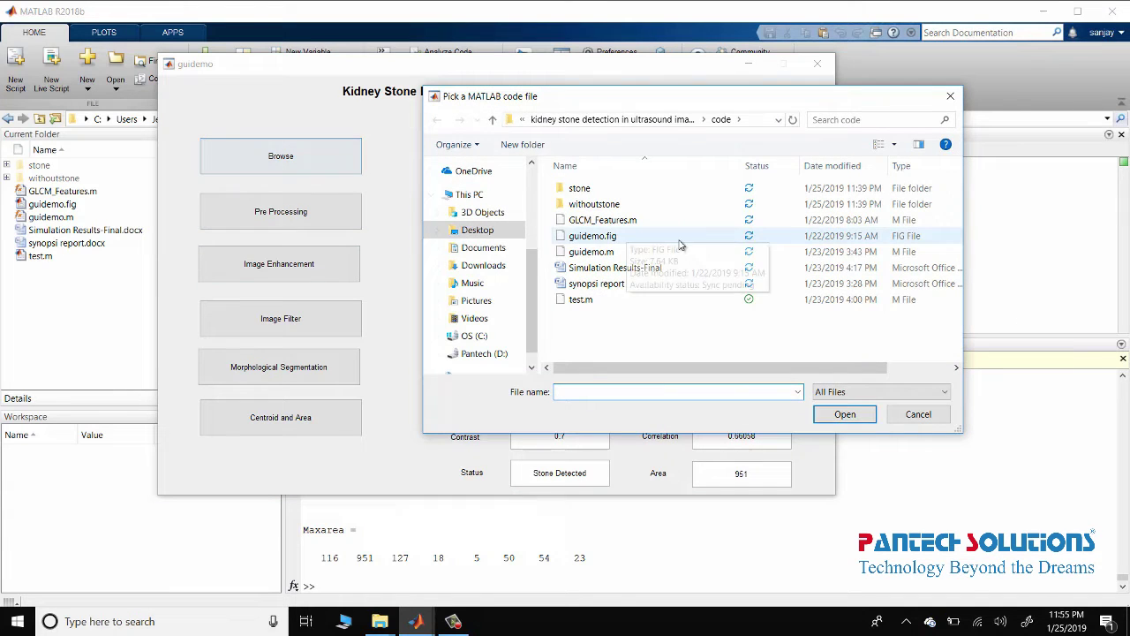
pyautogui.doubleClick(579, 189)
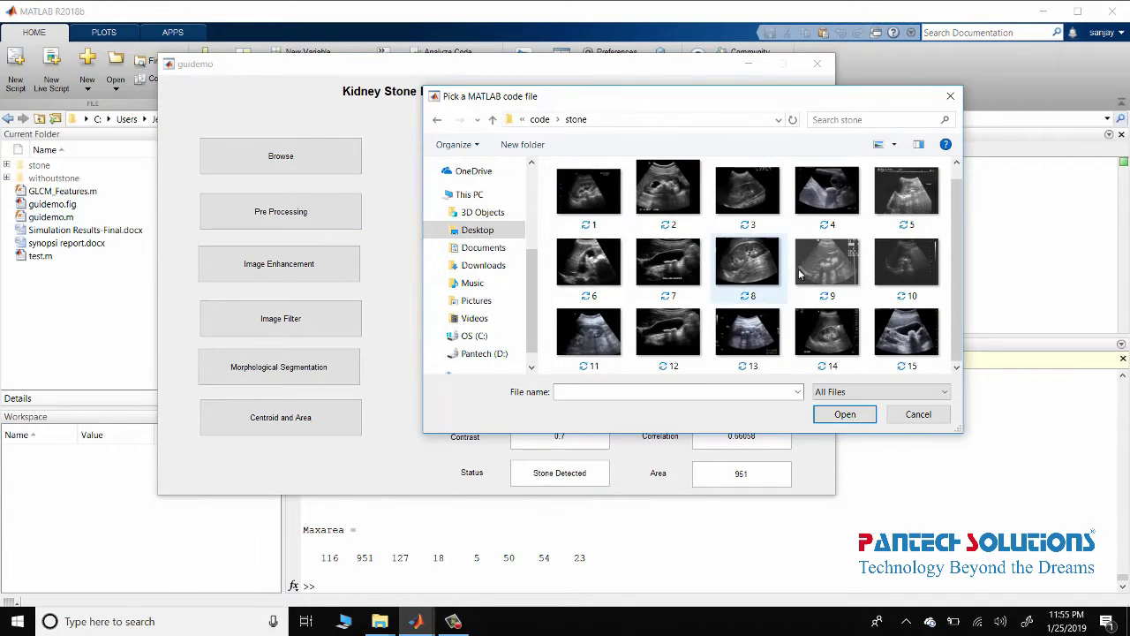
pyautogui.doubleClick(907, 331)
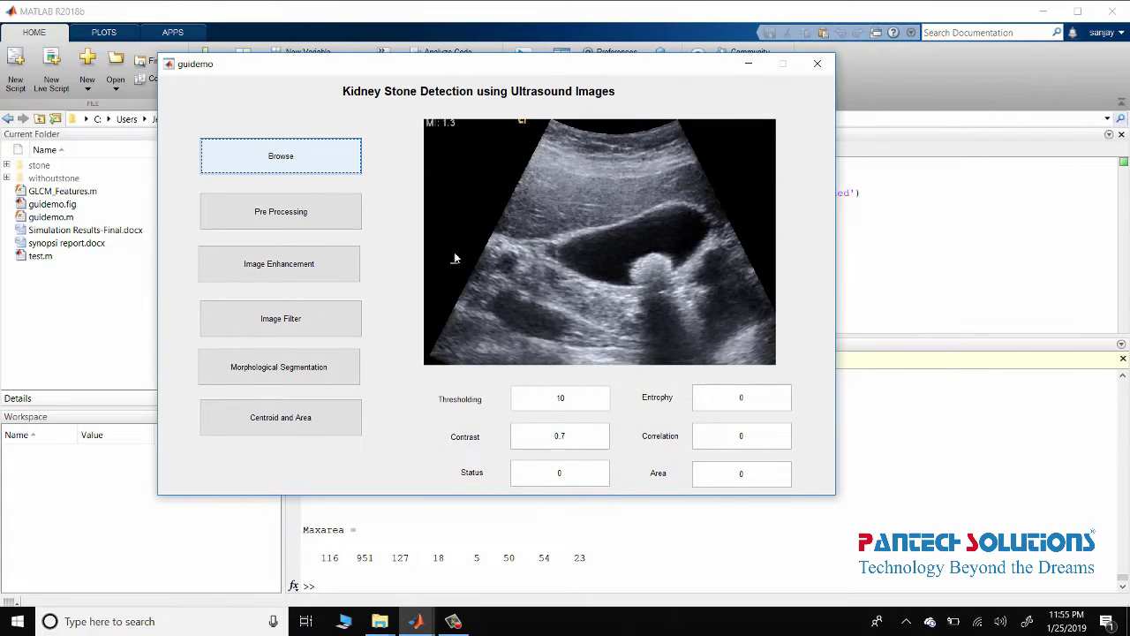
pyautogui.click(353, 219)
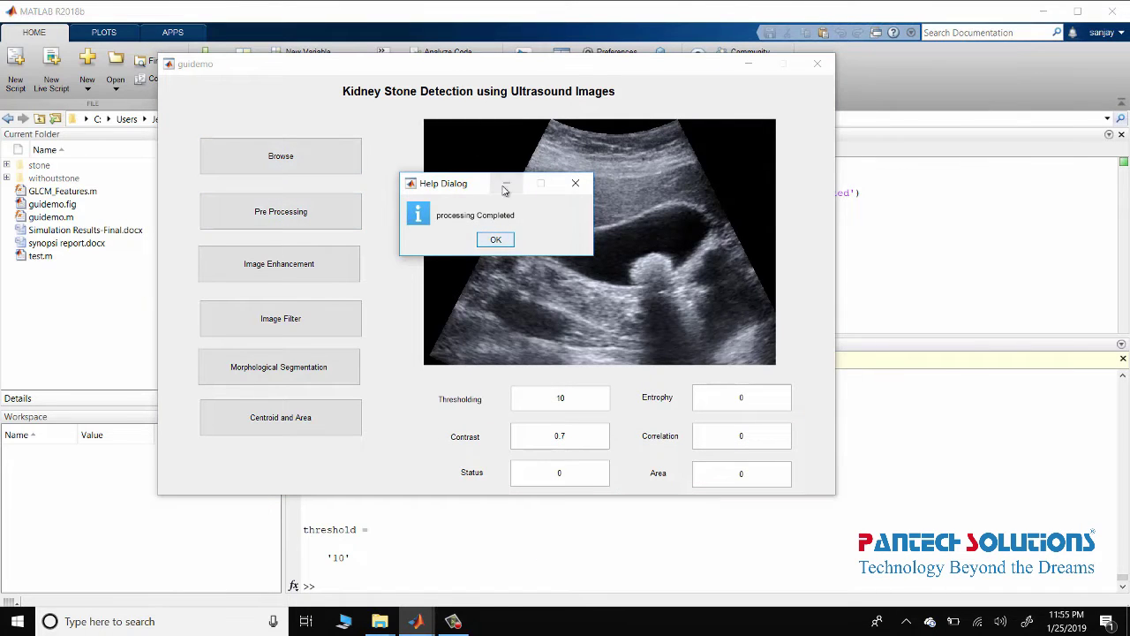
pyautogui.moveTo(504, 189); pyautogui.dragTo(587, 208)
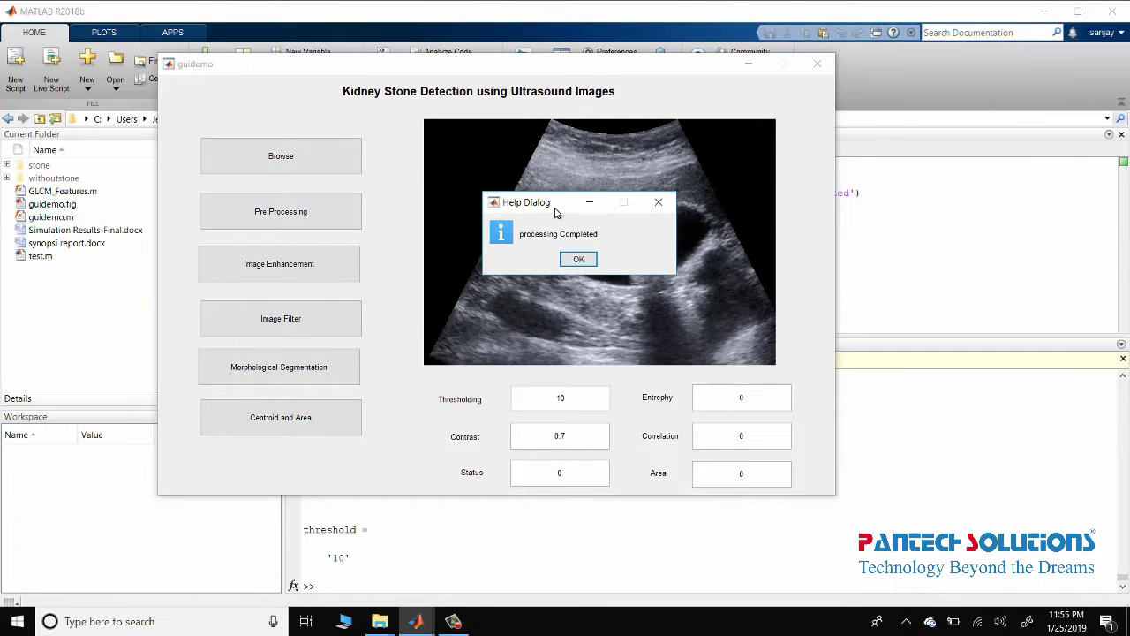
pyautogui.click(585, 259)
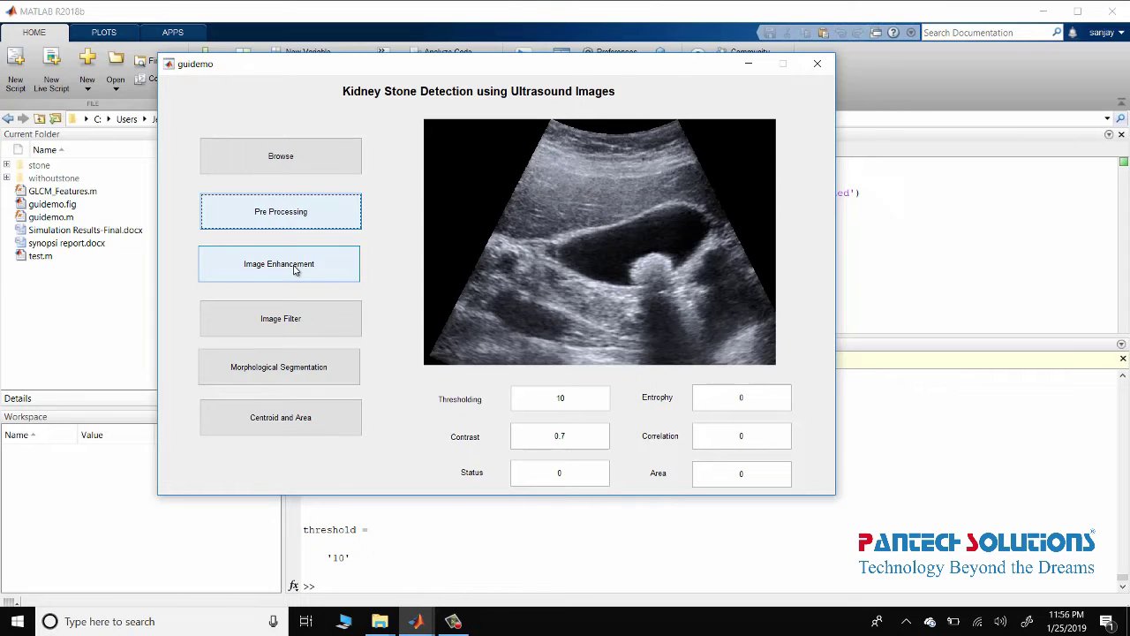
# Run enhancement, filtering, segmentation and Centroid and Area, reporting Stone Detected with area 1280.
pyautogui.click(295, 270)
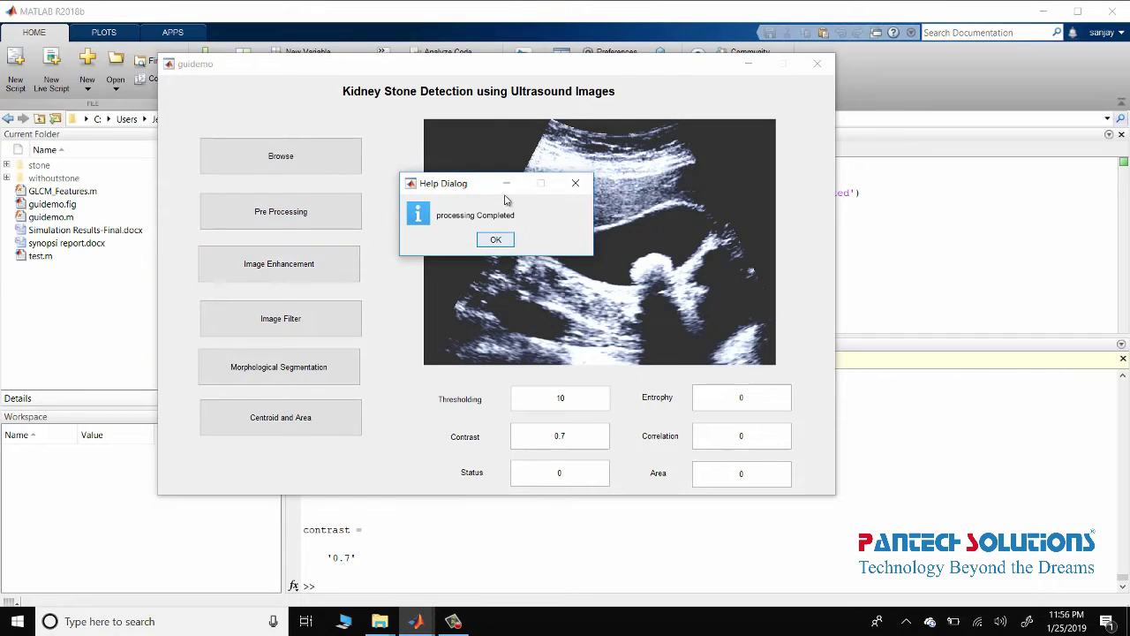
pyautogui.click(485, 244)
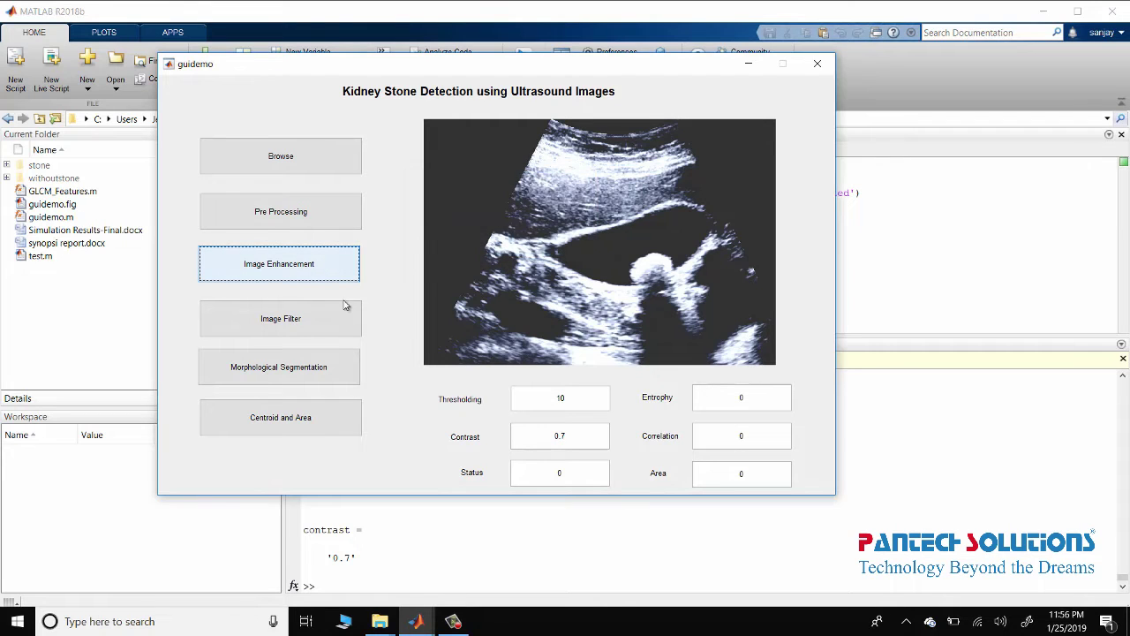
pyautogui.click(298, 318)
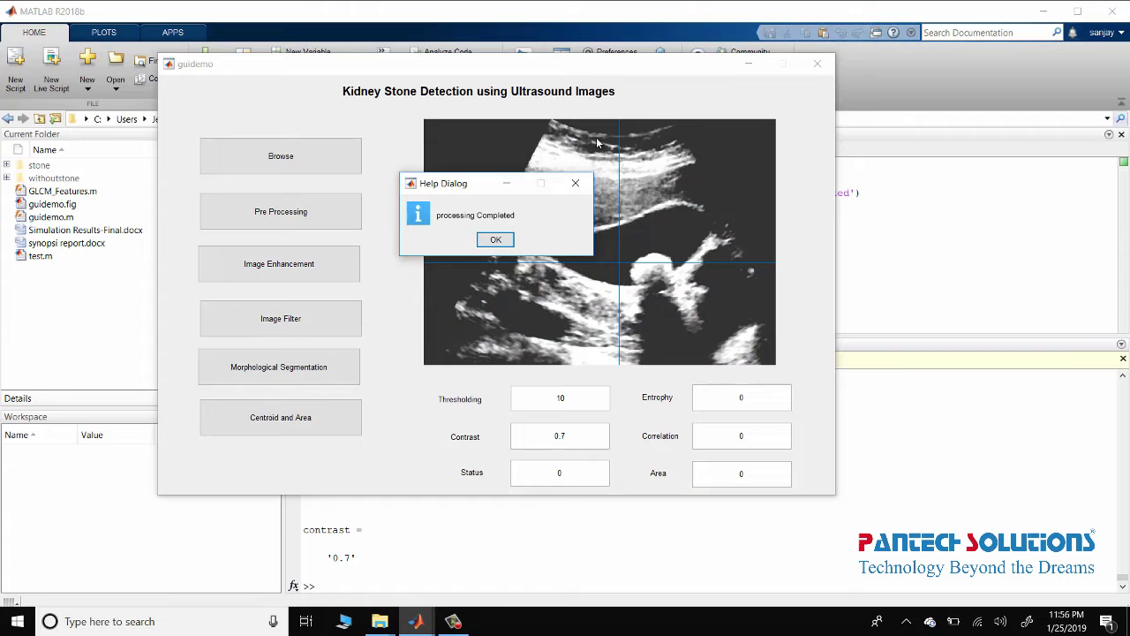
pyautogui.click(496, 239)
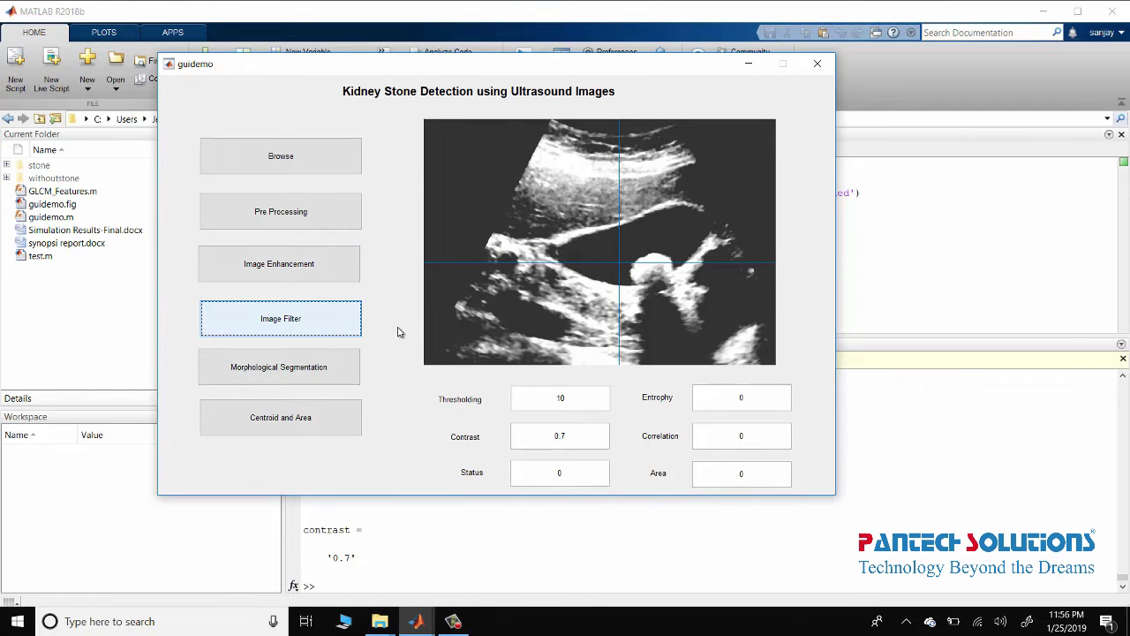
pyautogui.click(352, 367)
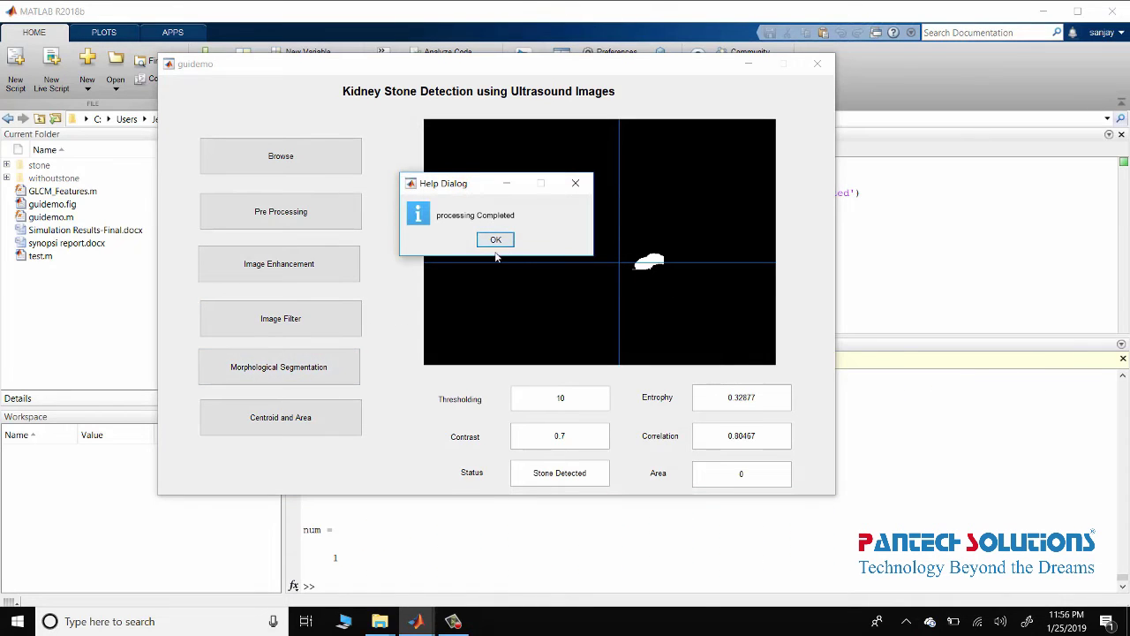
pyautogui.click(495, 240)
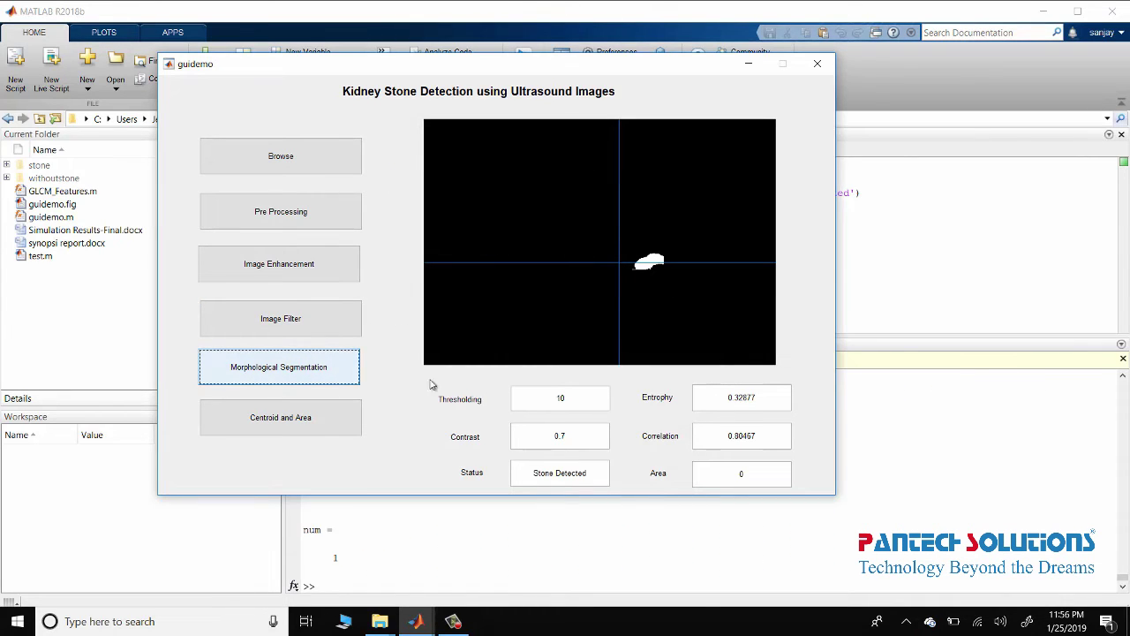
pyautogui.click(309, 425)
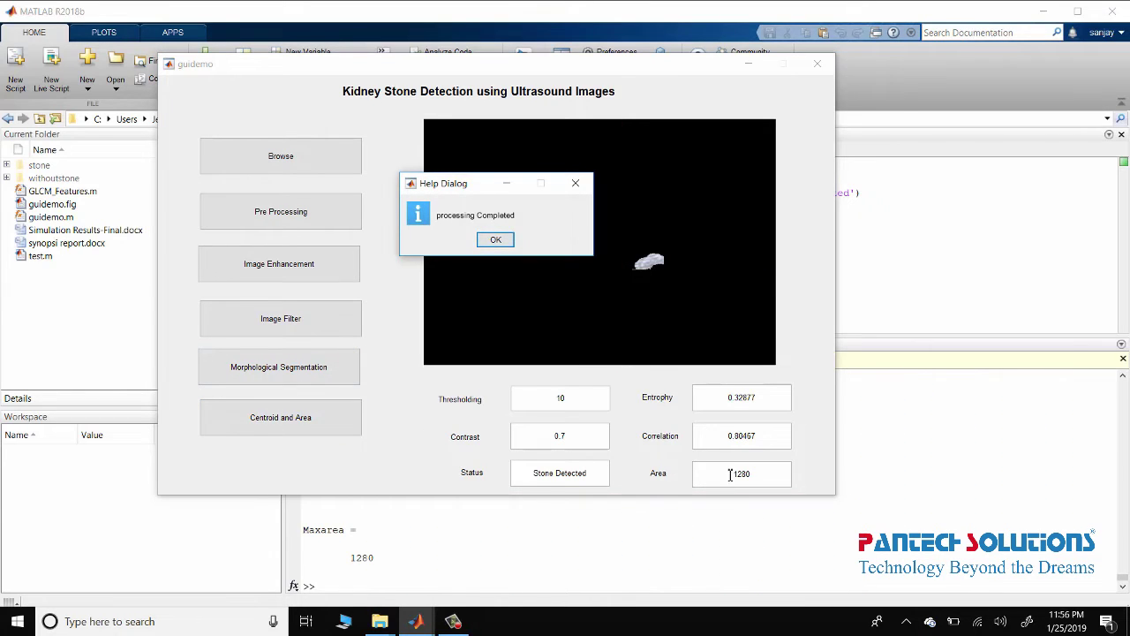
# Load withoutstone image 1 and run Pre Processing on it.
pyautogui.click(495, 239)
pyautogui.click(315, 163)
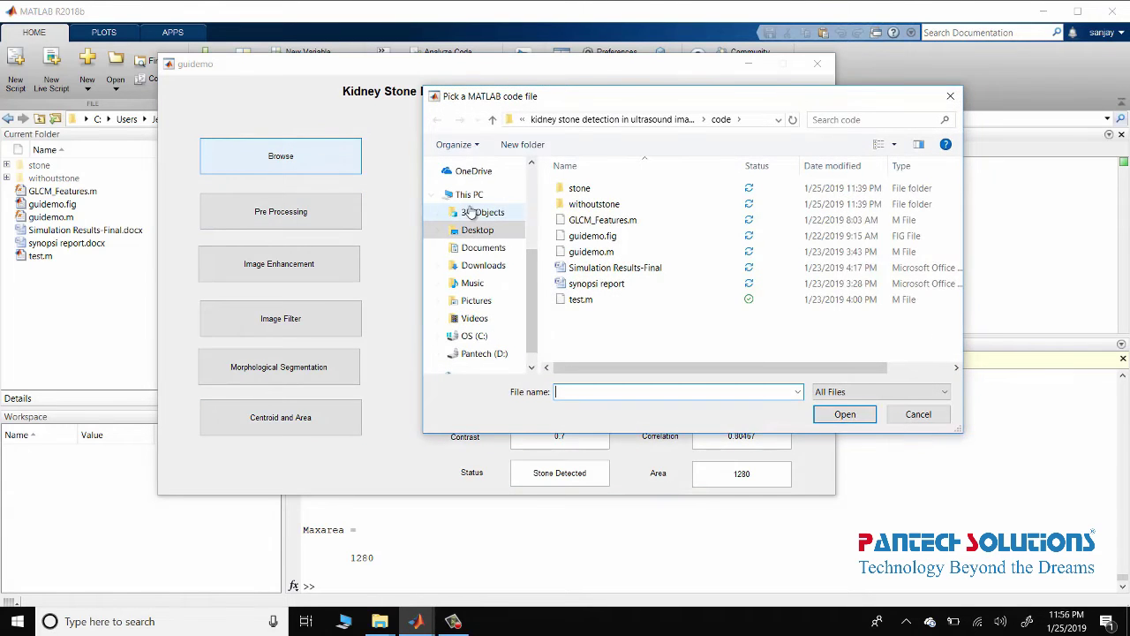
pyautogui.doubleClick(604, 206)
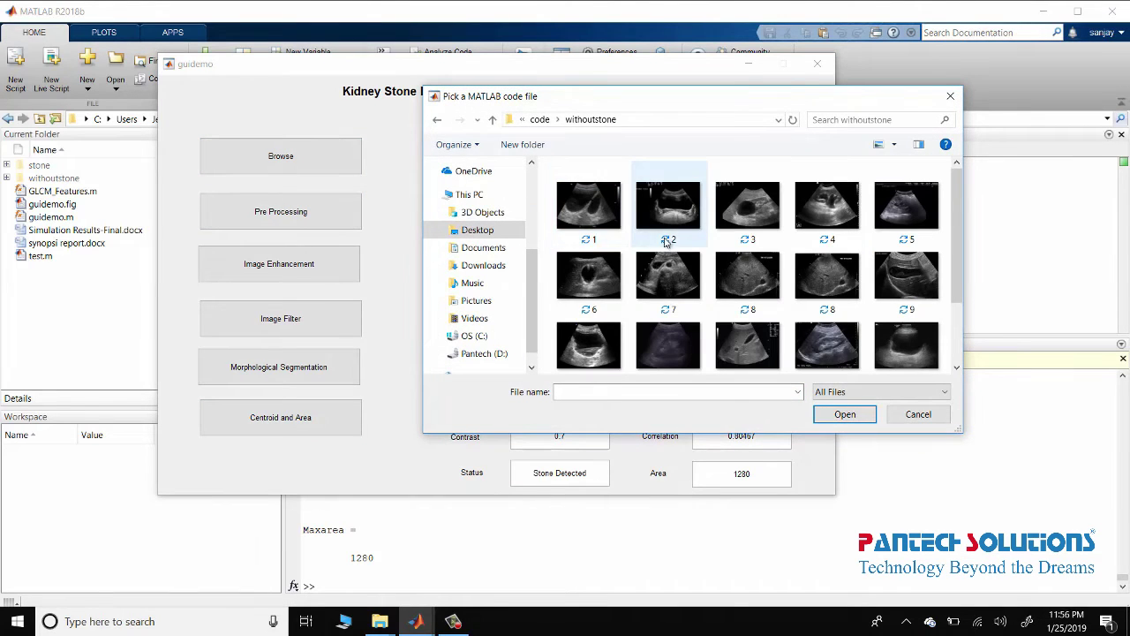
pyautogui.doubleClick(615, 217)
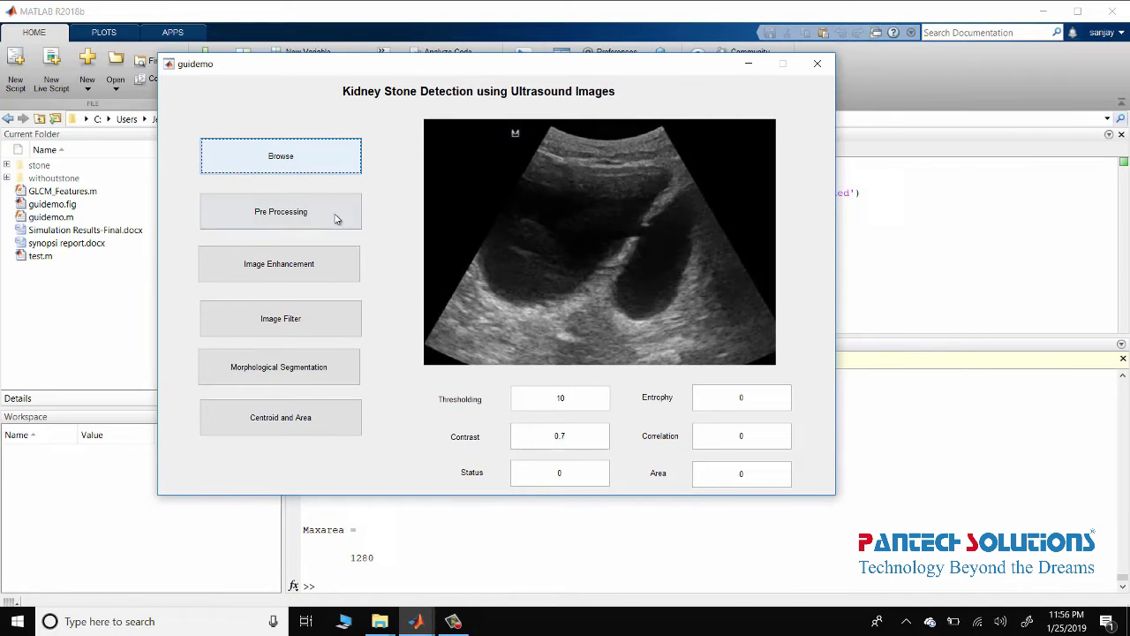
pyautogui.click(339, 218)
pyautogui.click(494, 237)
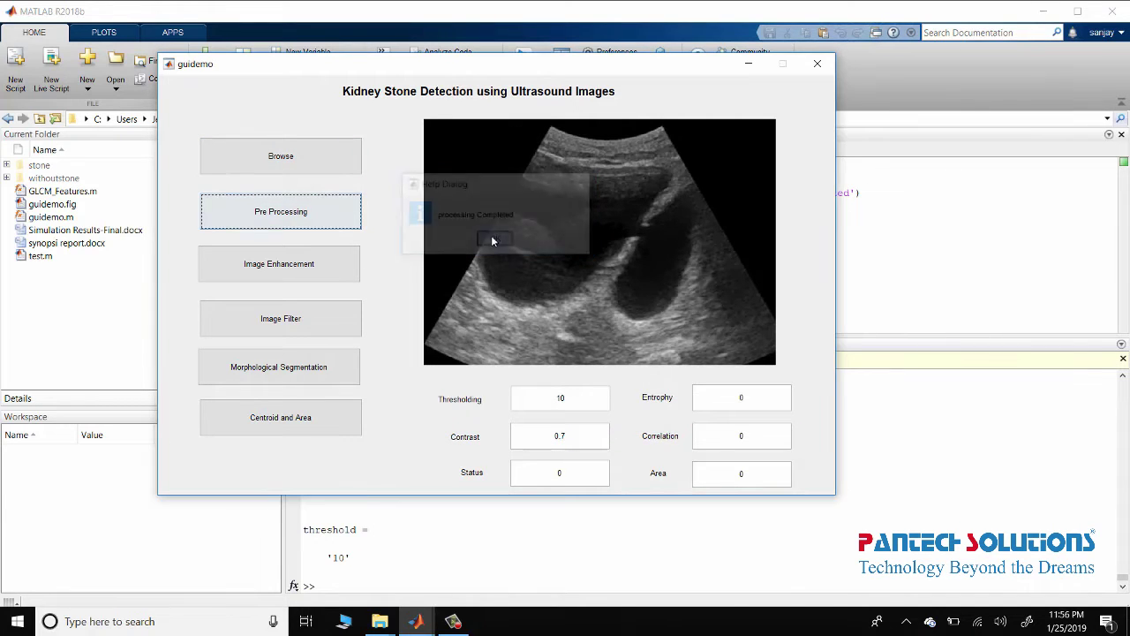
# Run enhancement, filtering, segmentation and Centroid and Area, yielding Stone Not Detected, then close guidemo.
pyautogui.click(349, 273)
pyautogui.click(496, 240)
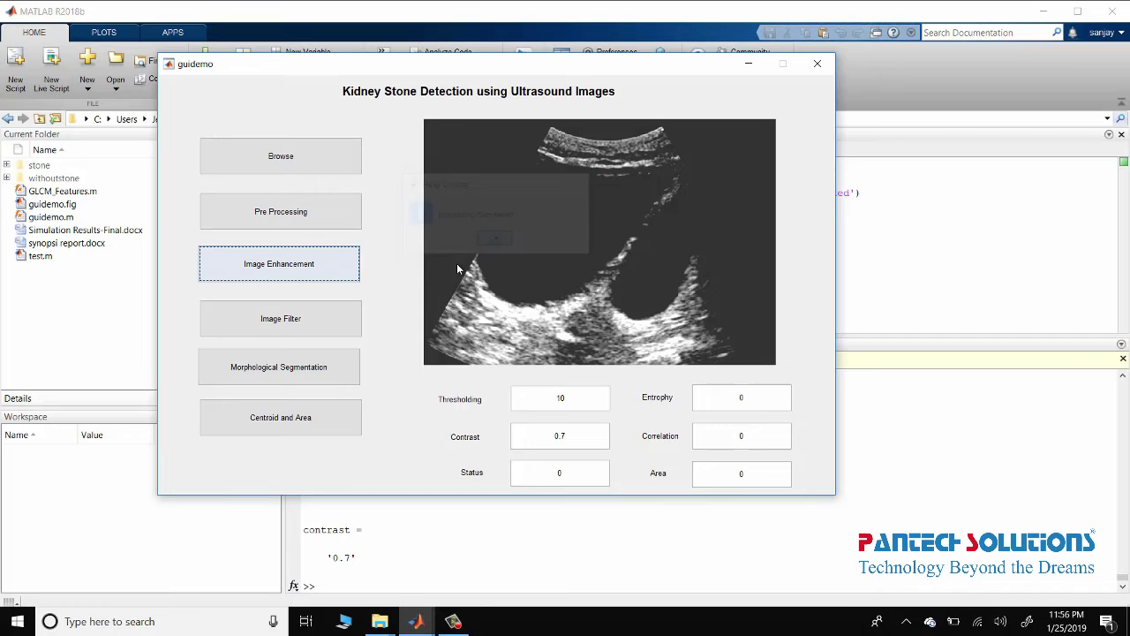
pyautogui.click(348, 317)
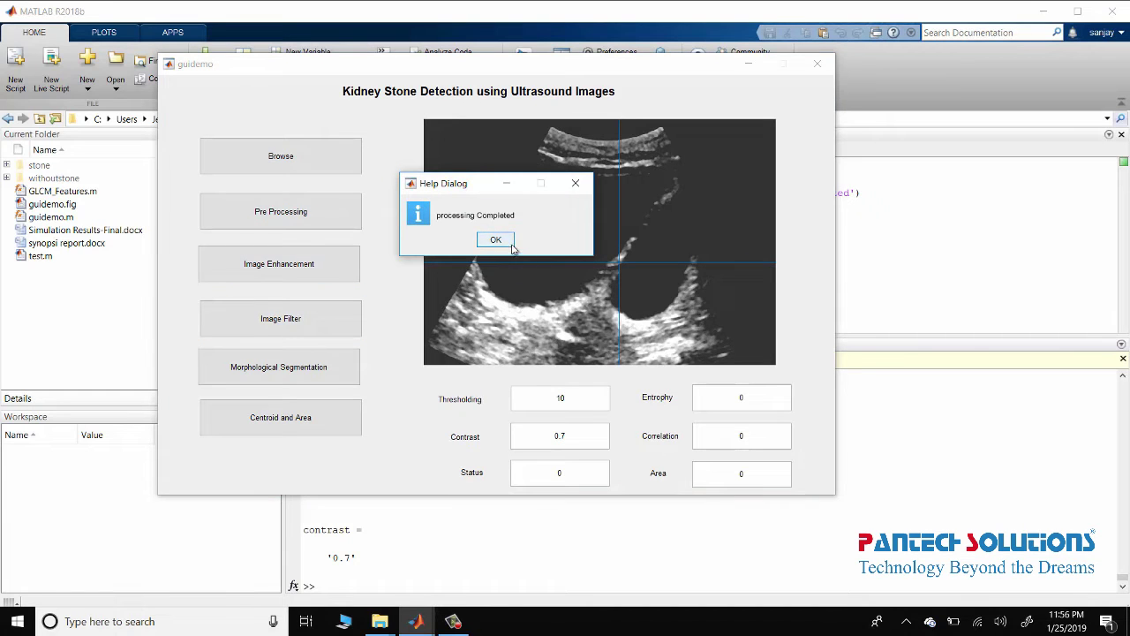
pyautogui.click(495, 239)
pyautogui.click(321, 363)
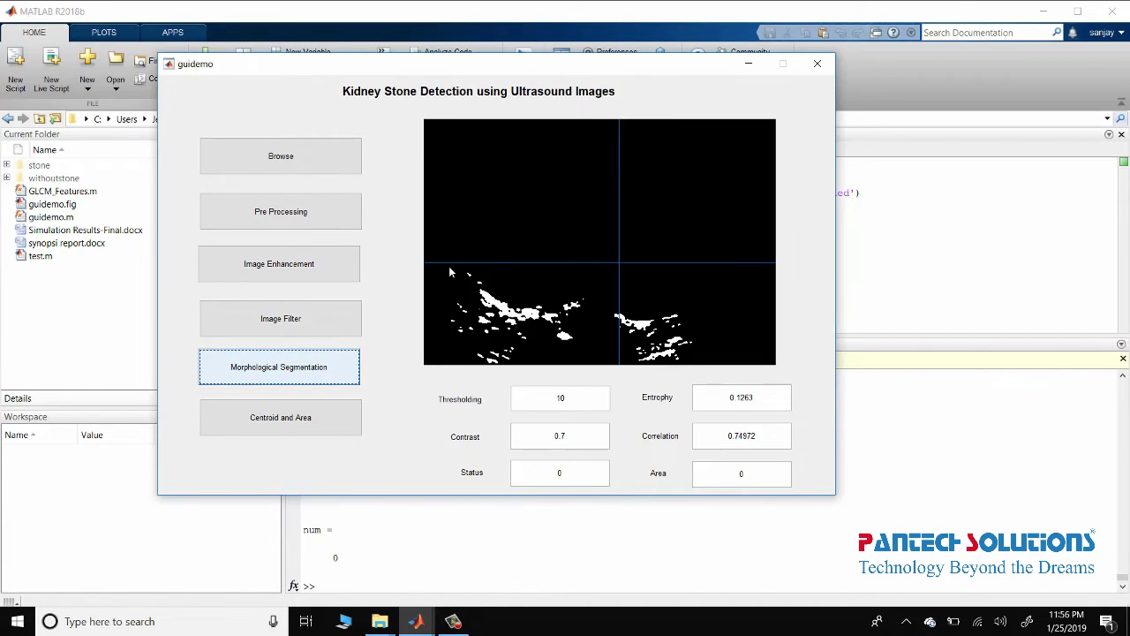
pyautogui.click(496, 239)
pyautogui.click(321, 429)
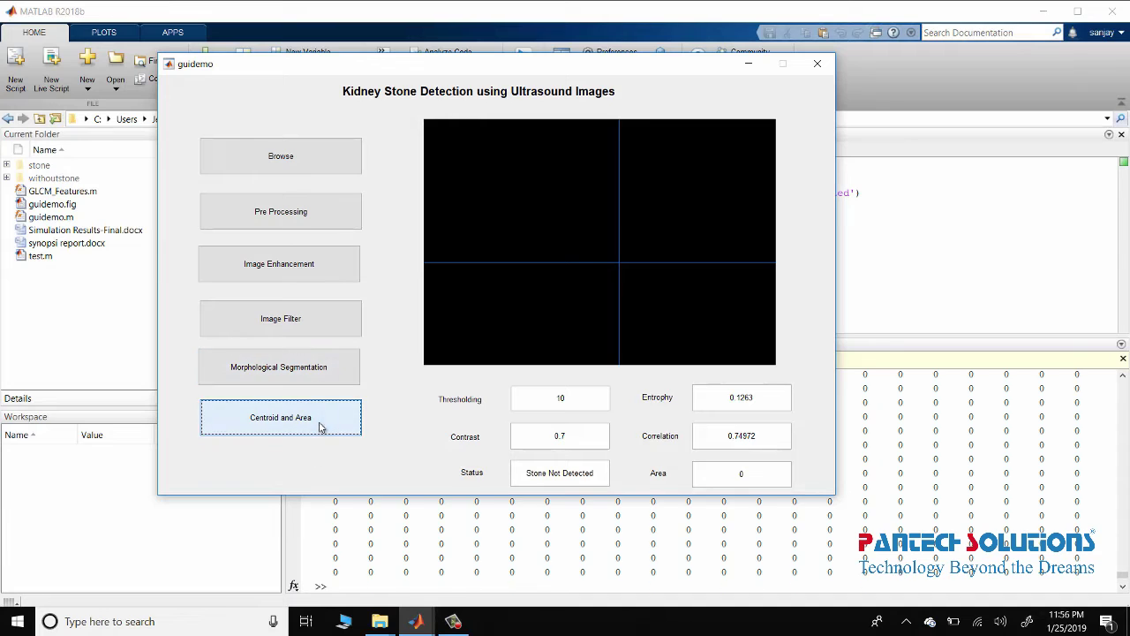
pyautogui.click(494, 240)
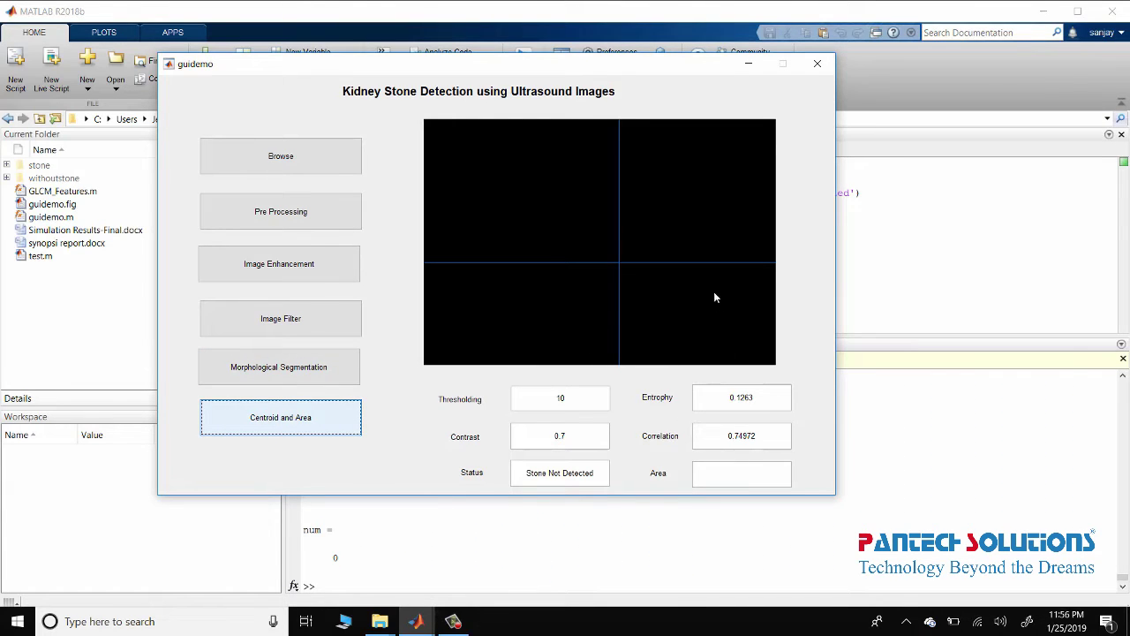
pyautogui.click(817, 63)
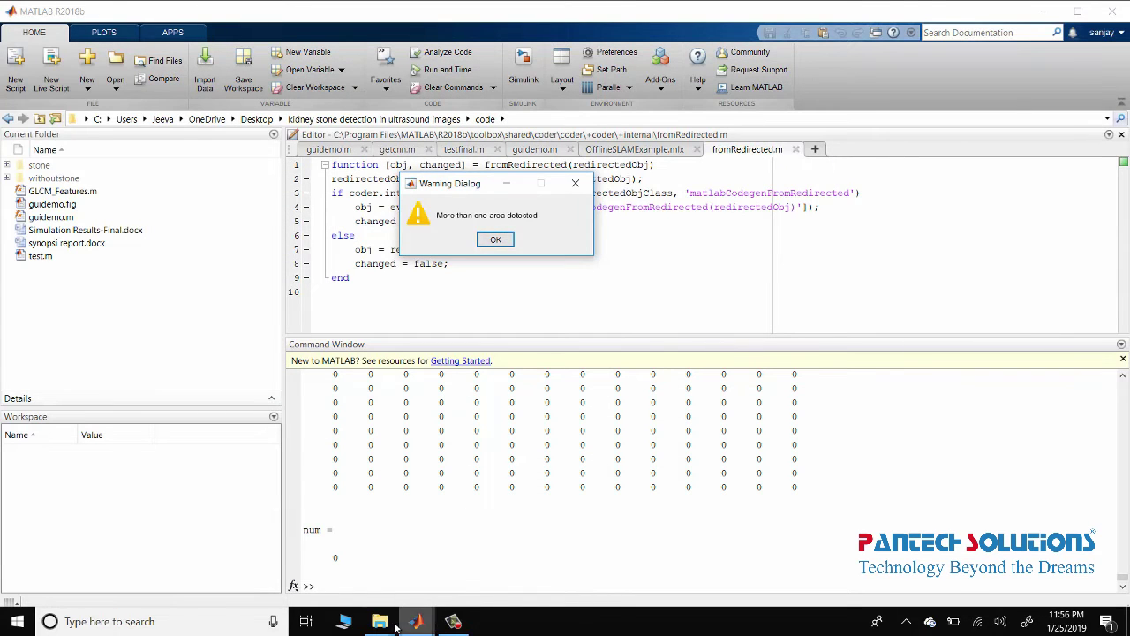
pyautogui.moveTo(380, 621)
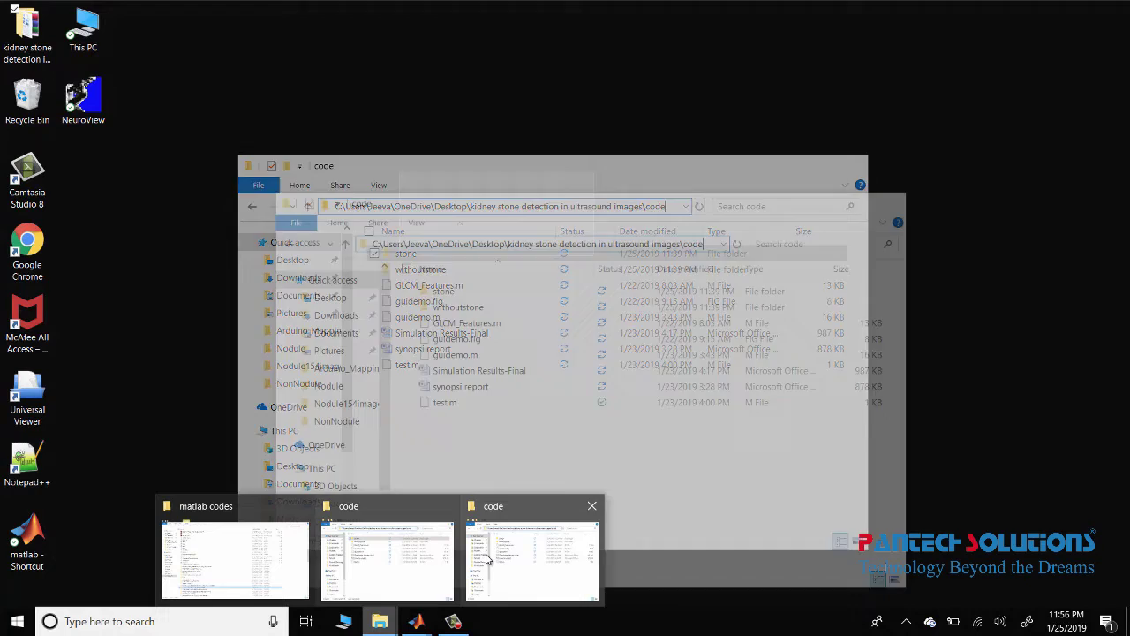
# Browse the stone and withoutstone image folders, then open the Simulation Results-Final report.
pyautogui.click(538, 581)
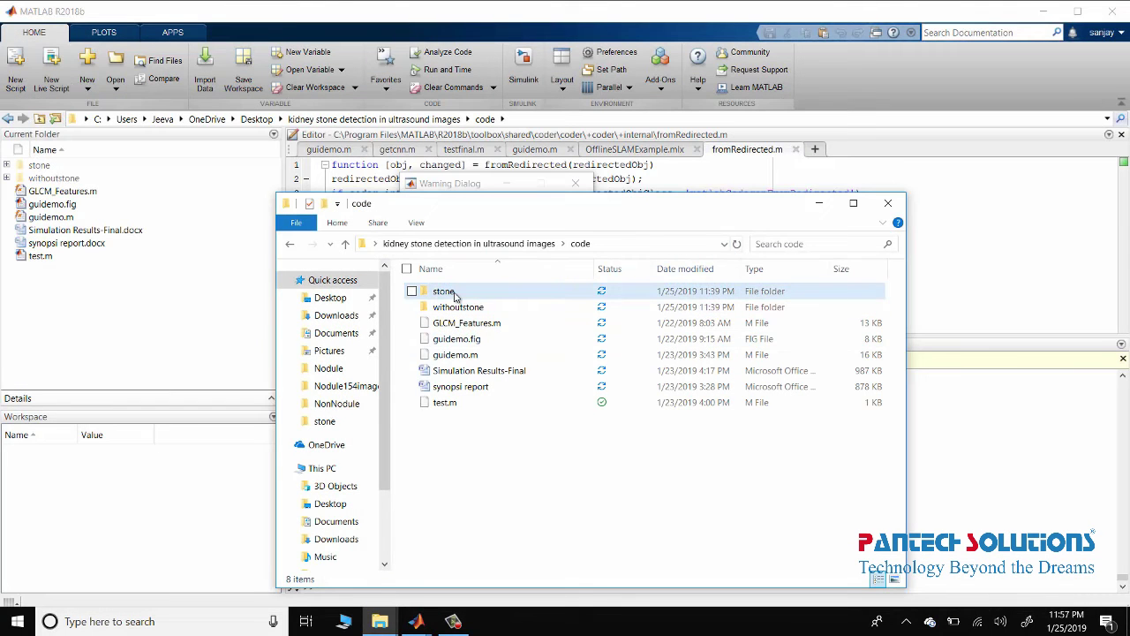
pyautogui.doubleClick(449, 292)
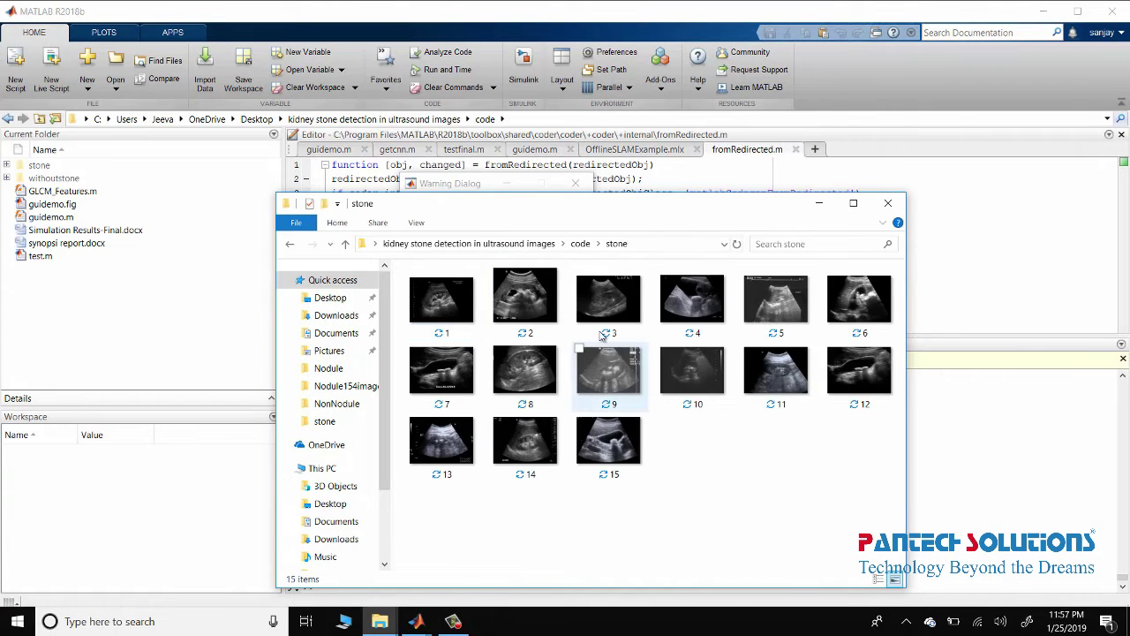
pyautogui.press('BackSpace')
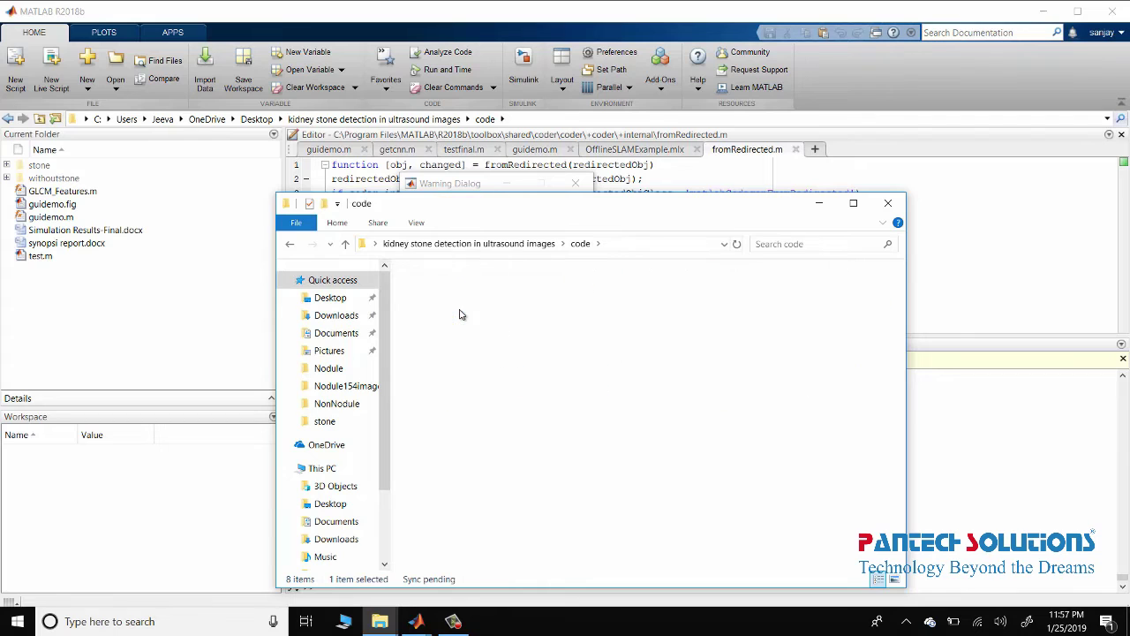
pyautogui.doubleClick(461, 309)
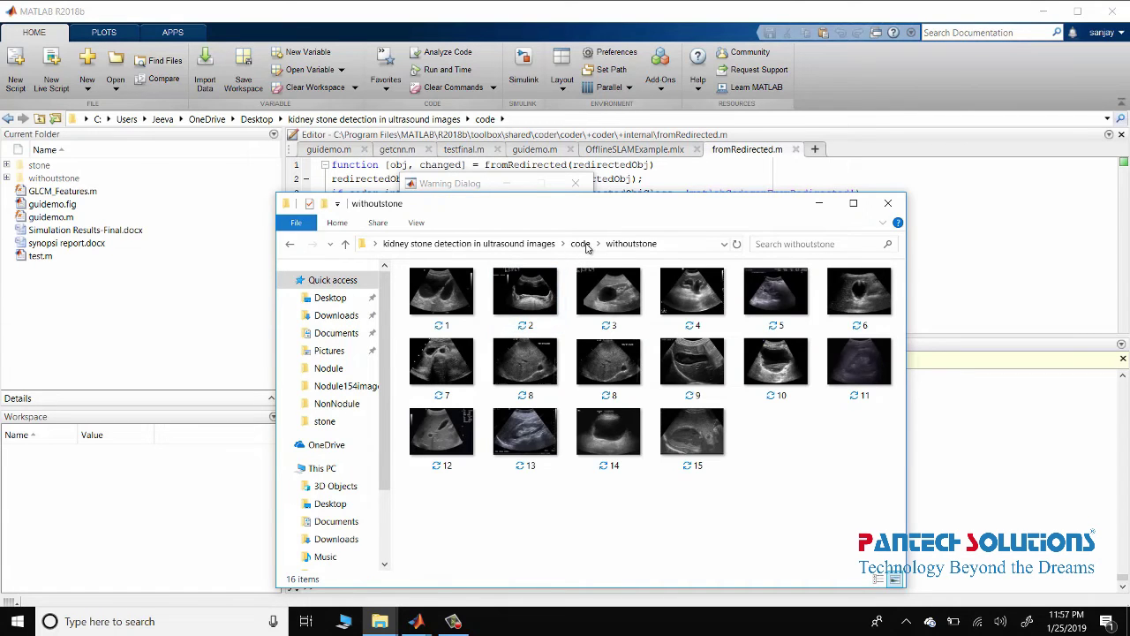
pyautogui.click(580, 244)
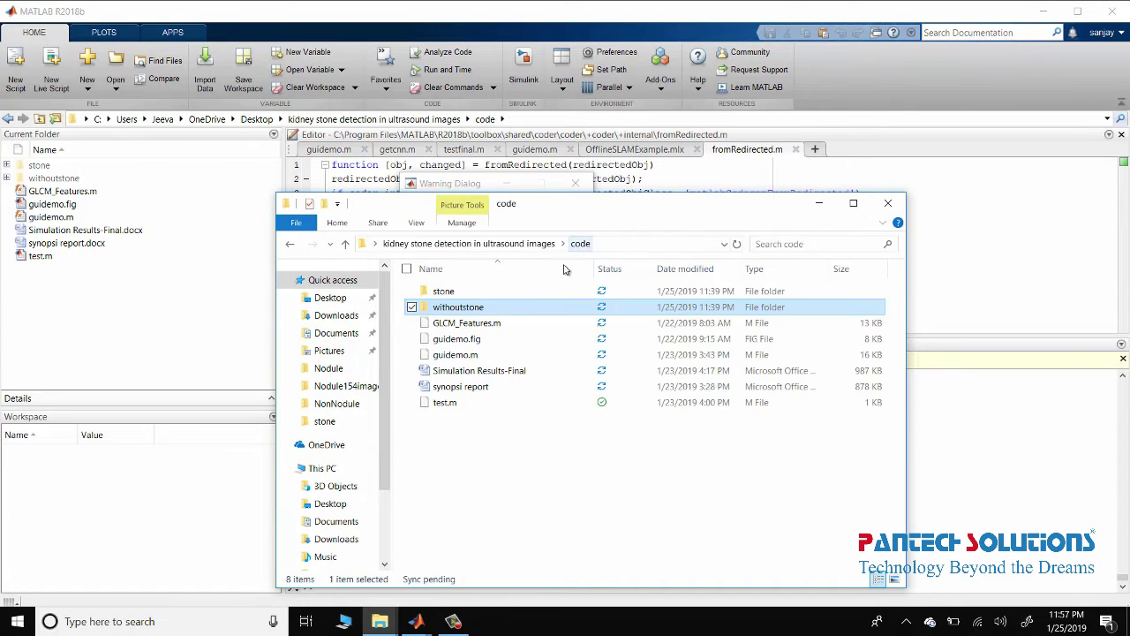
pyautogui.doubleClick(493, 372)
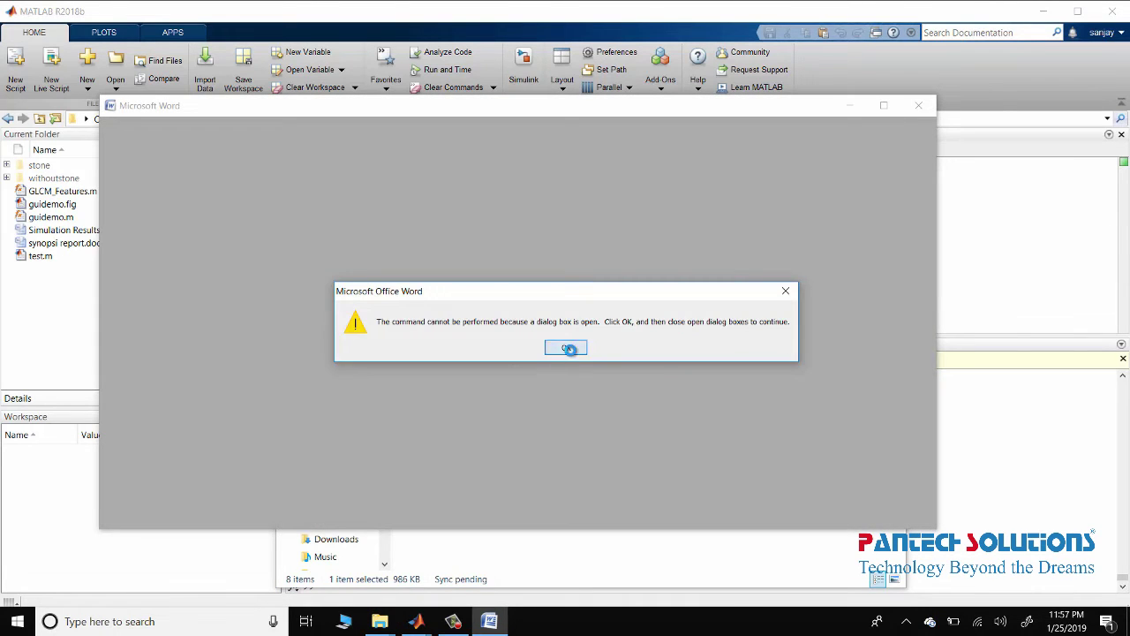
# Dismiss Word's startup error, maximize Simulation Results-Final, and set the zoom to 100%.
pyautogui.click(570, 348)
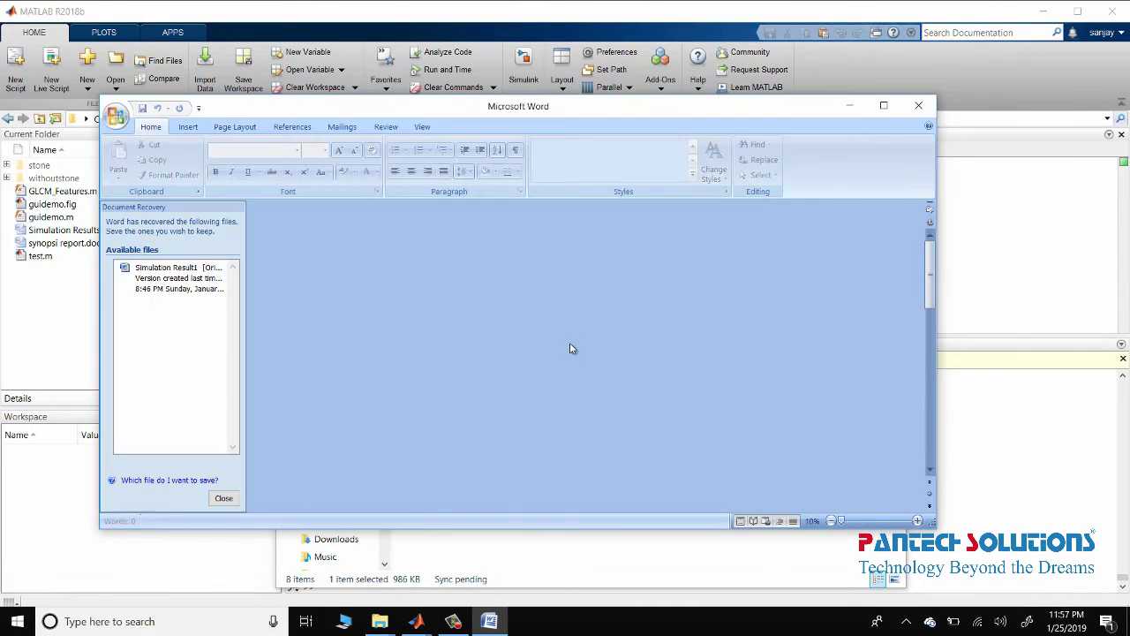
pyautogui.click(883, 105)
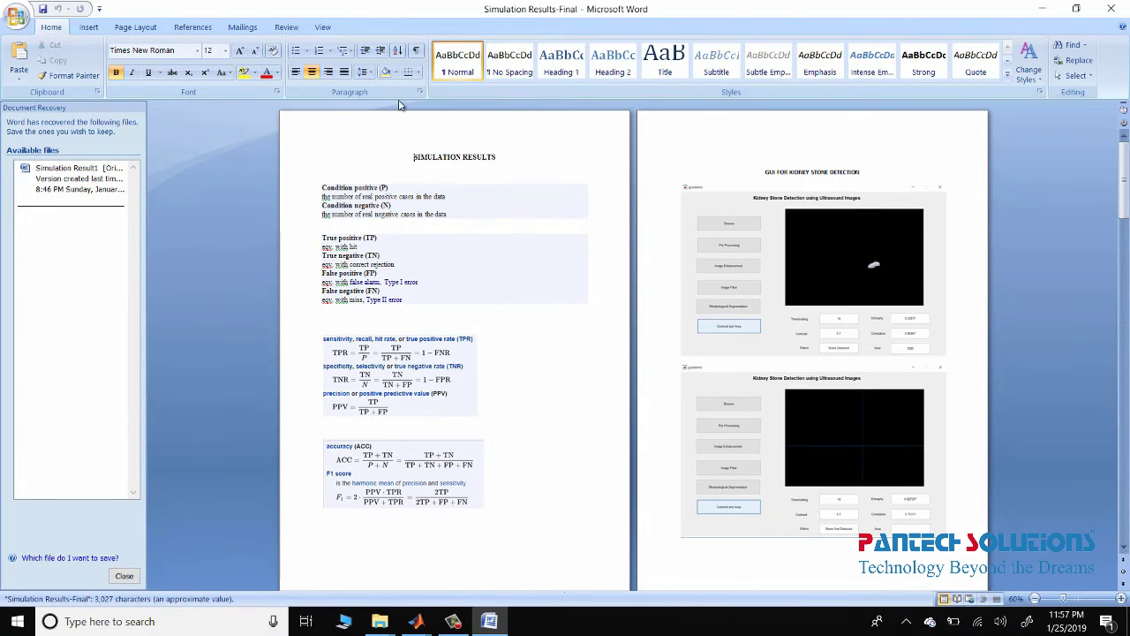
pyautogui.click(322, 26)
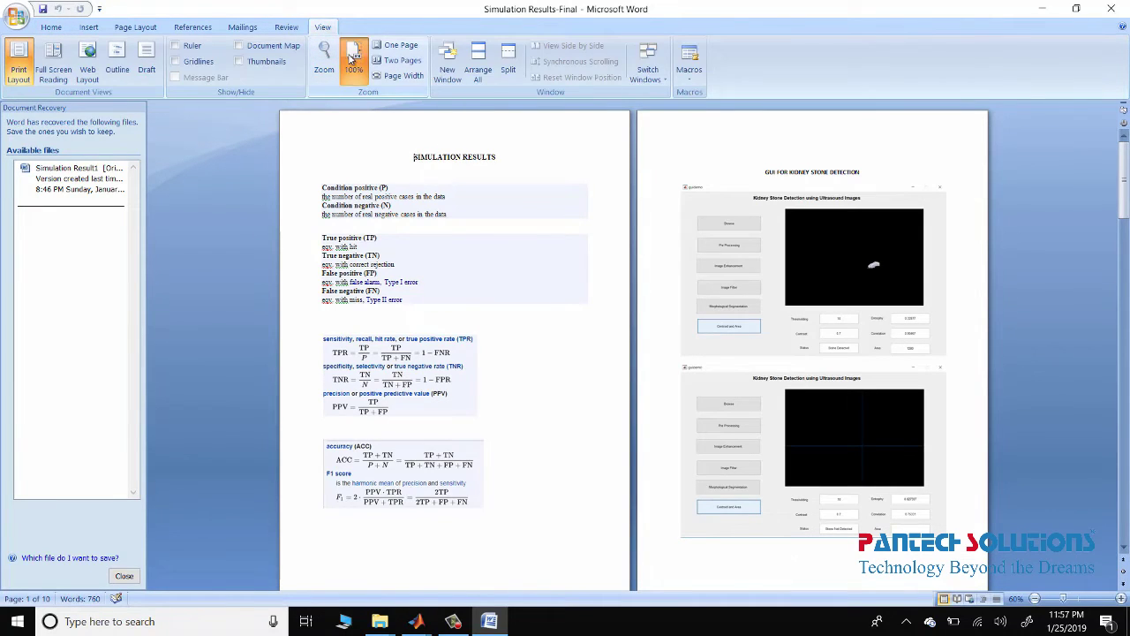
pyautogui.click(352, 59)
# Scroll past the metric formulas, GUI screenshots and segmentation images to the δ=10 results table.
pyautogui.scroll(-2, 483, 242)
pyautogui.scroll(-1, 483, 243)
pyautogui.scroll(-3, 483, 243)
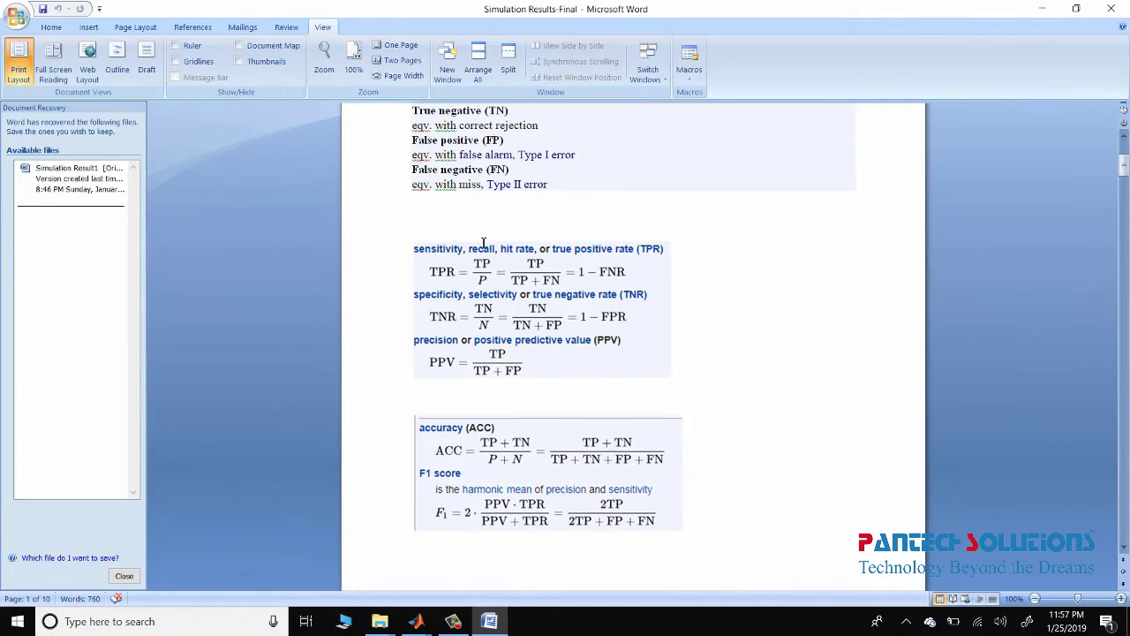
pyautogui.scroll(-1, 530, 248)
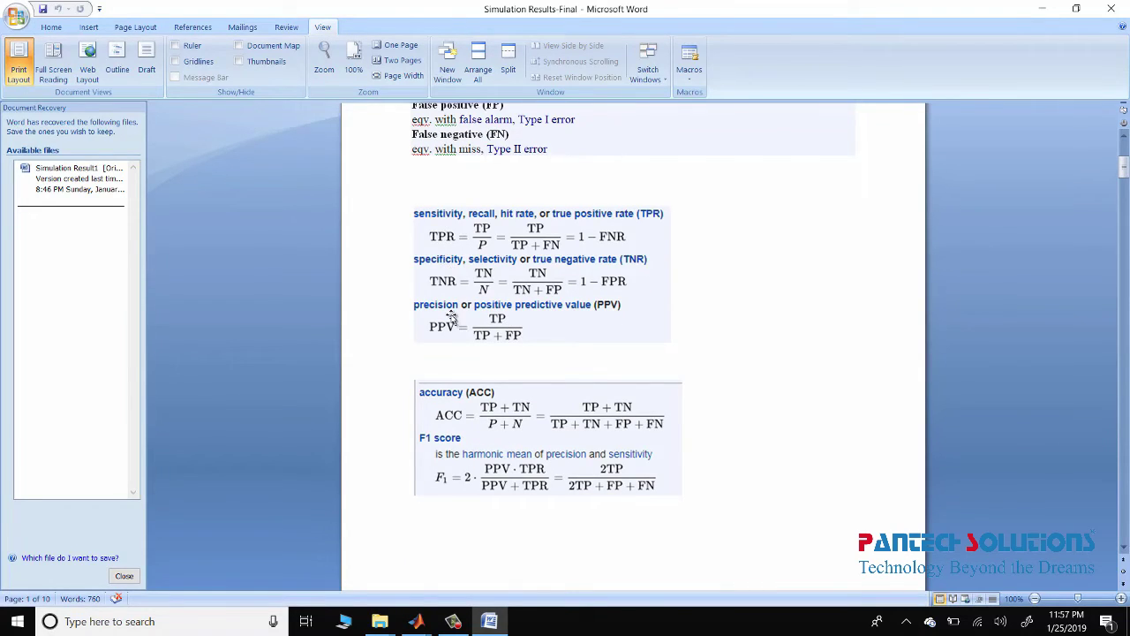
pyautogui.scroll(-2, 451, 313)
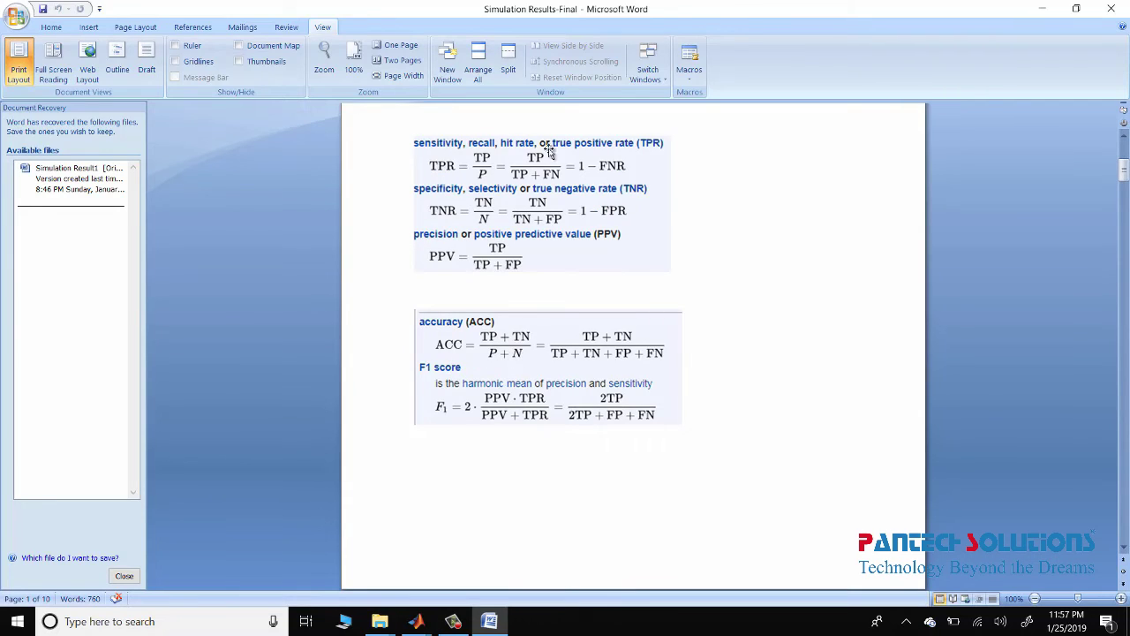
pyautogui.scroll(-3, 591, 323)
pyautogui.scroll(-1, 540, 290)
pyautogui.scroll(2, 565, 207)
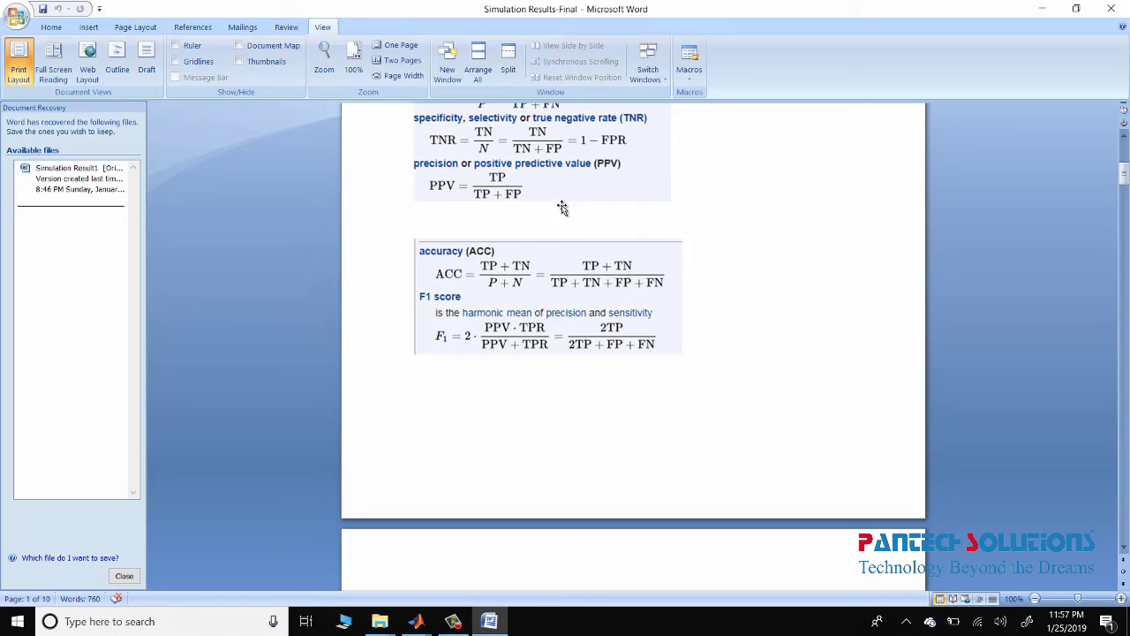
pyautogui.scroll(2, 566, 209)
pyautogui.scroll(3, 583, 212)
pyautogui.scroll(-3, 661, 273)
pyautogui.scroll(-3, 661, 272)
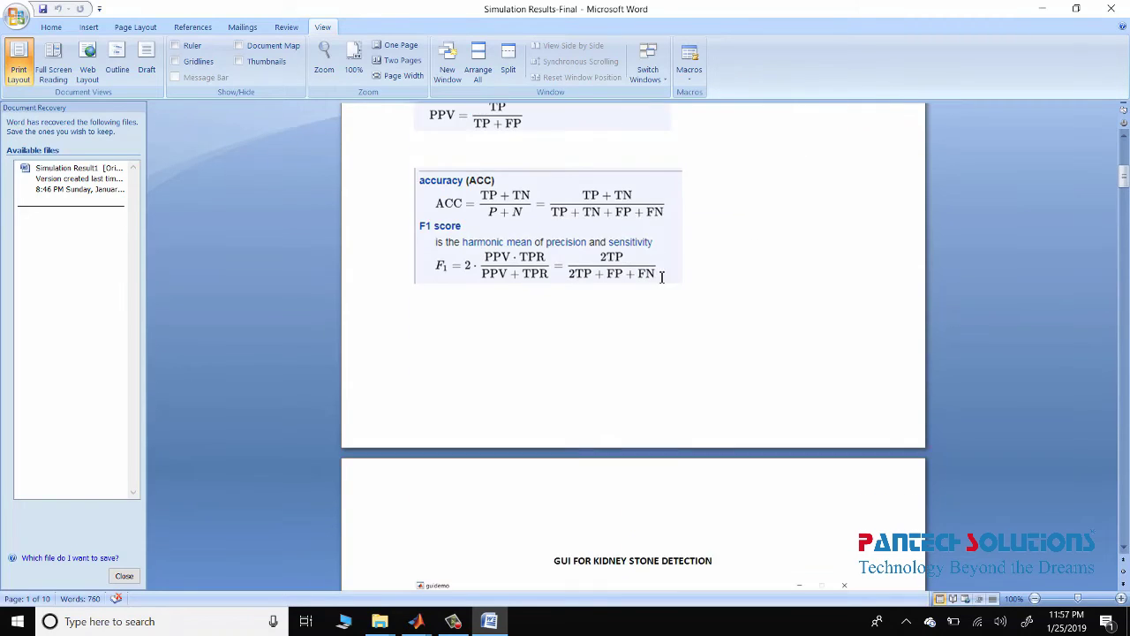
pyautogui.scroll(-3, 661, 276)
pyautogui.scroll(-4, 662, 274)
pyautogui.scroll(-5, 550, 251)
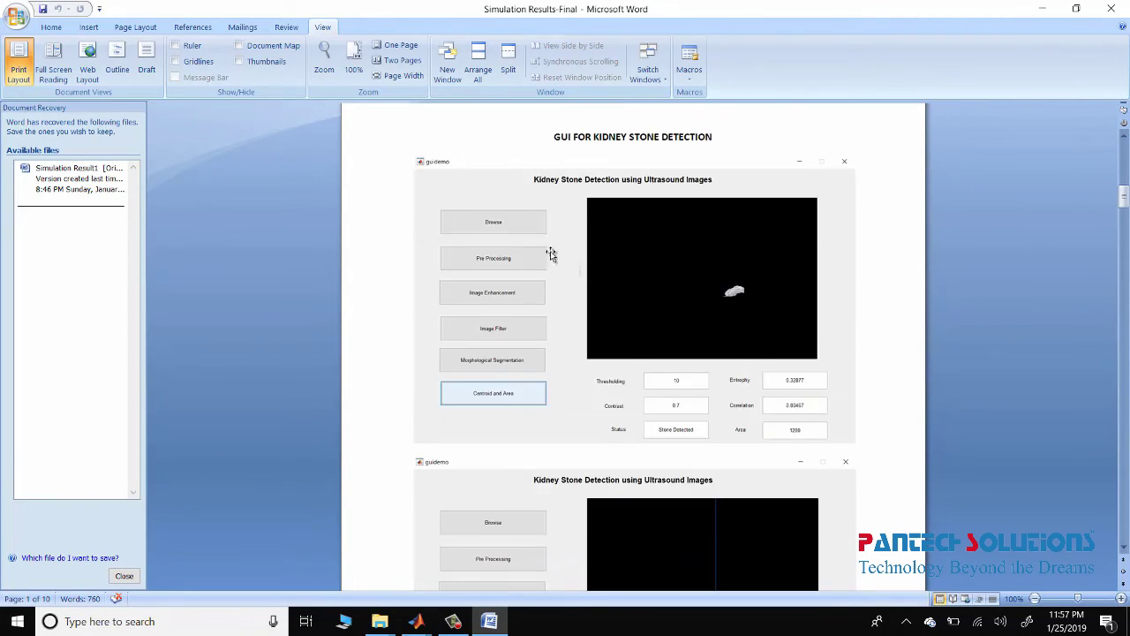
pyautogui.scroll(-5, 618, 252)
pyautogui.scroll(-8, 628, 254)
pyautogui.scroll(-7, 628, 254)
pyautogui.scroll(-7, 630, 254)
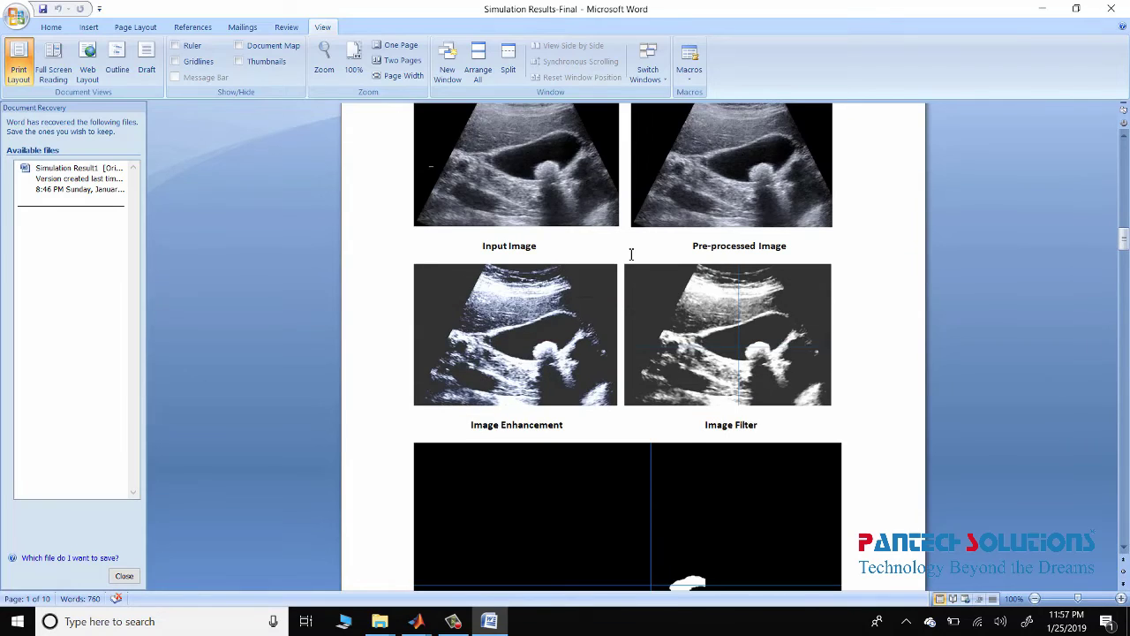
pyautogui.scroll(-1, 680, 256)
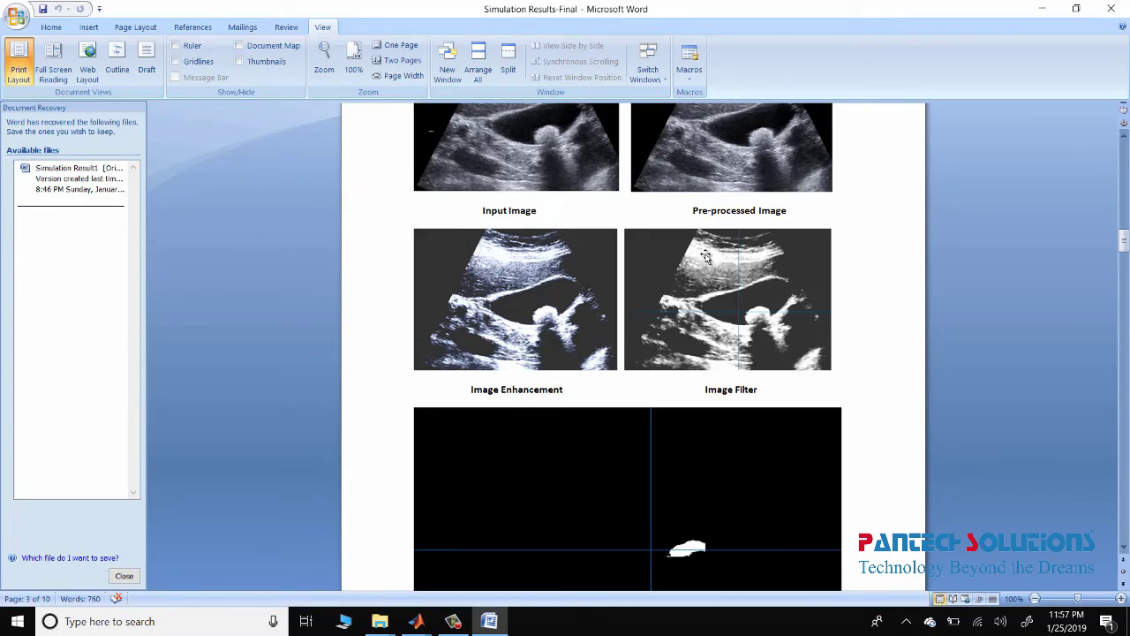
pyautogui.scroll(-1, 587, 290)
pyautogui.scroll(-3, 698, 278)
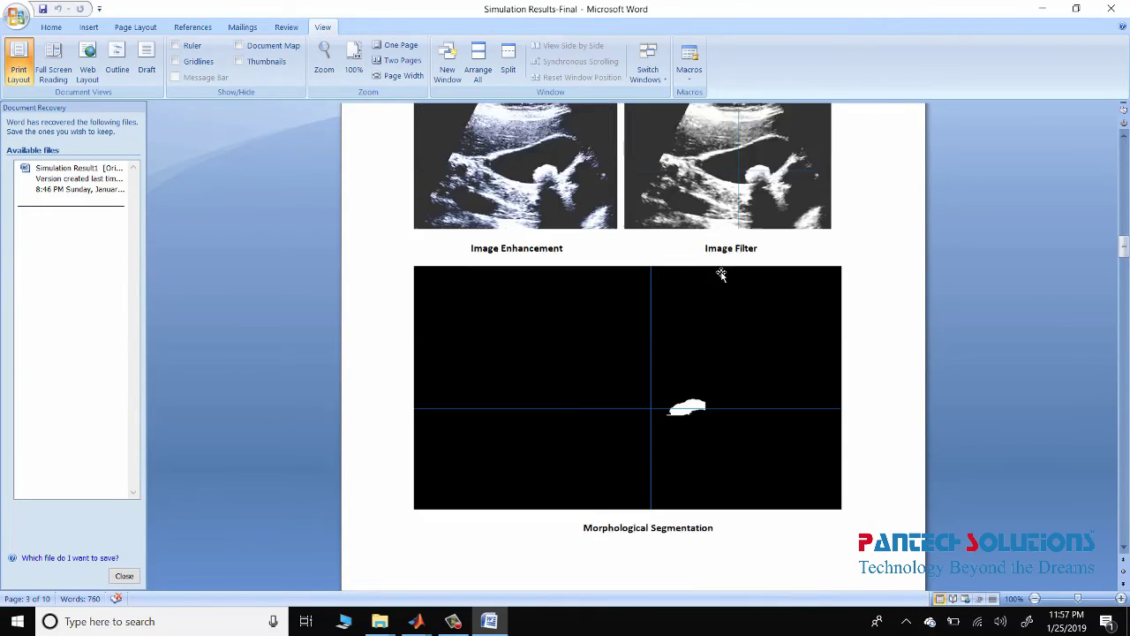
pyautogui.scroll(-6, 709, 288)
pyautogui.scroll(-4, 709, 288)
# Scroll through the threshold result tables and highlight the True Positive(TP) column heading.
pyautogui.scroll(-1, 709, 288)
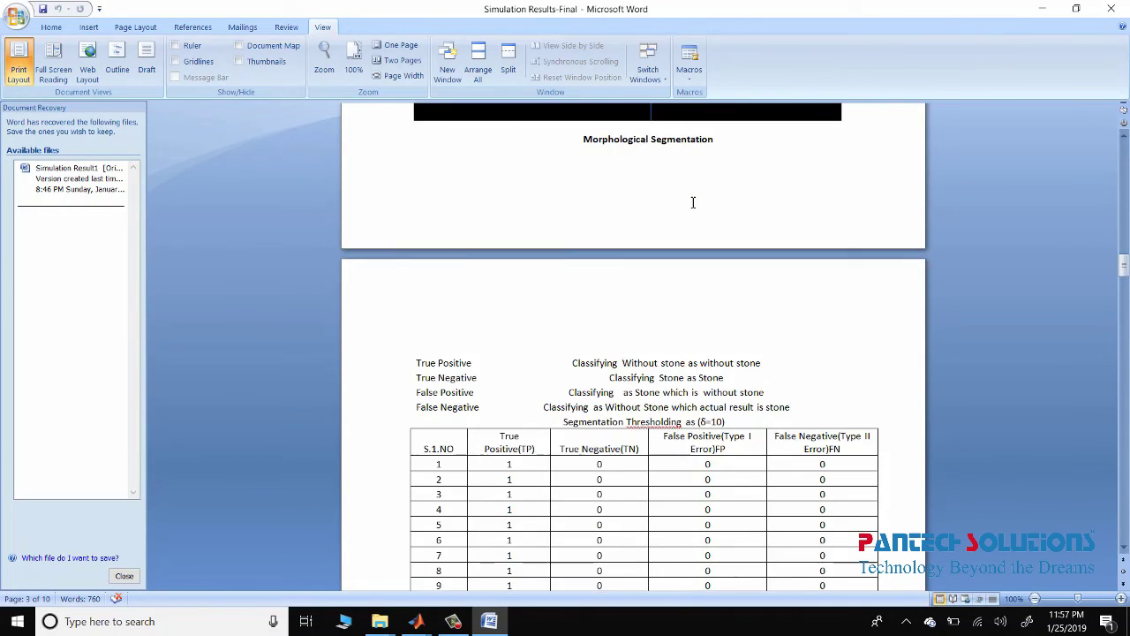
pyautogui.scroll(-5, 688, 256)
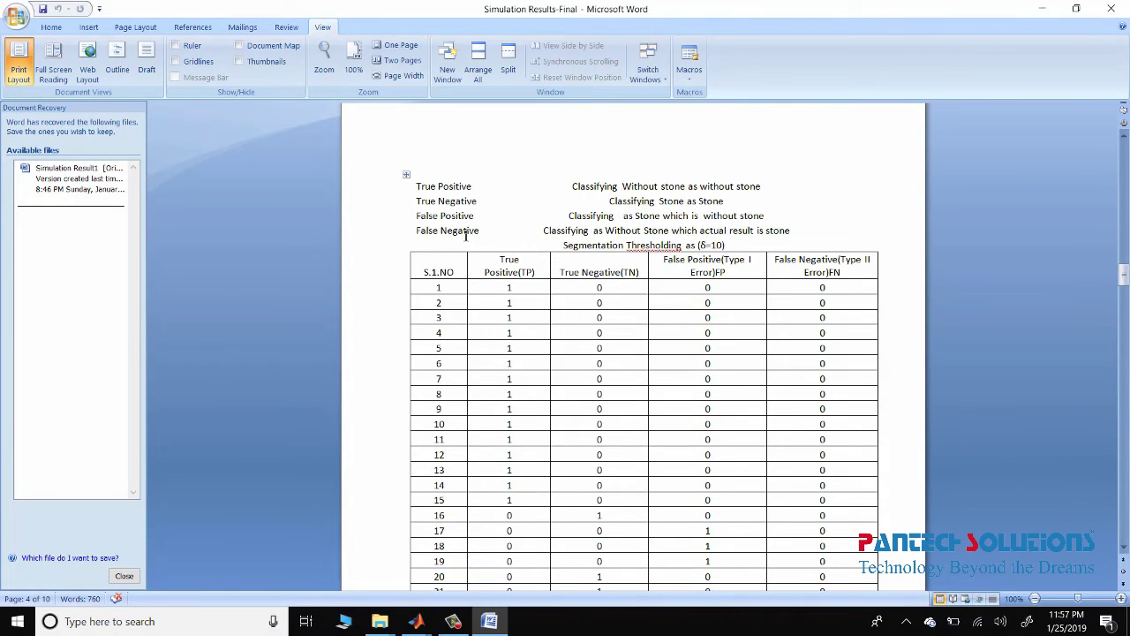
pyautogui.scroll(-1, 465, 234)
pyautogui.scroll(-1, 509, 236)
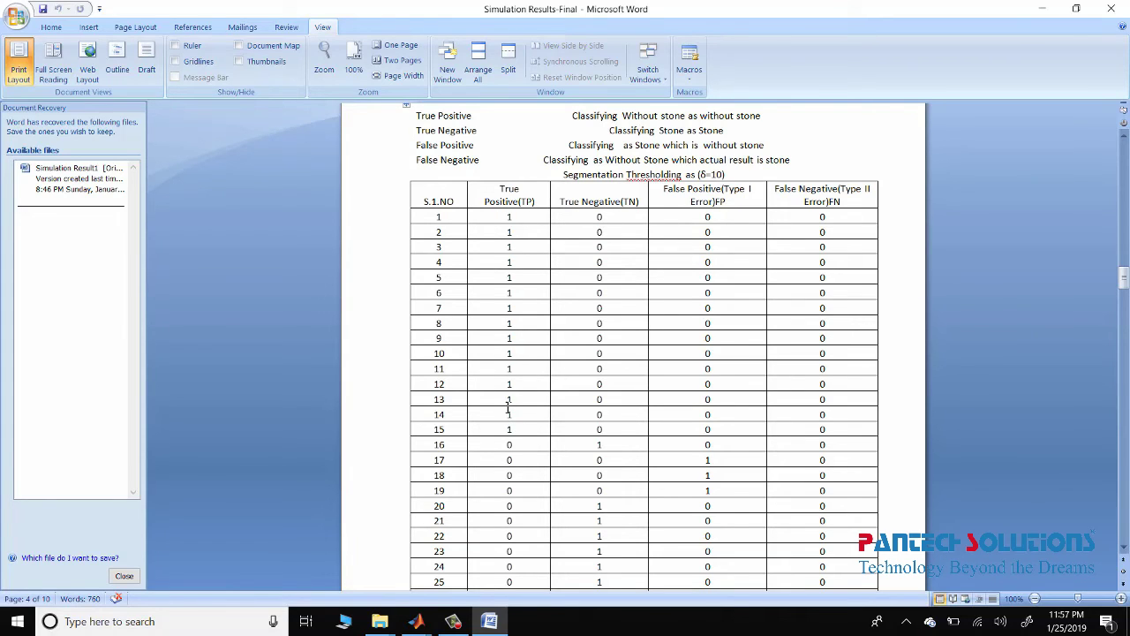
pyautogui.scroll(-1, 512, 389)
pyautogui.scroll(-1, 472, 376)
pyautogui.scroll(-2, 481, 362)
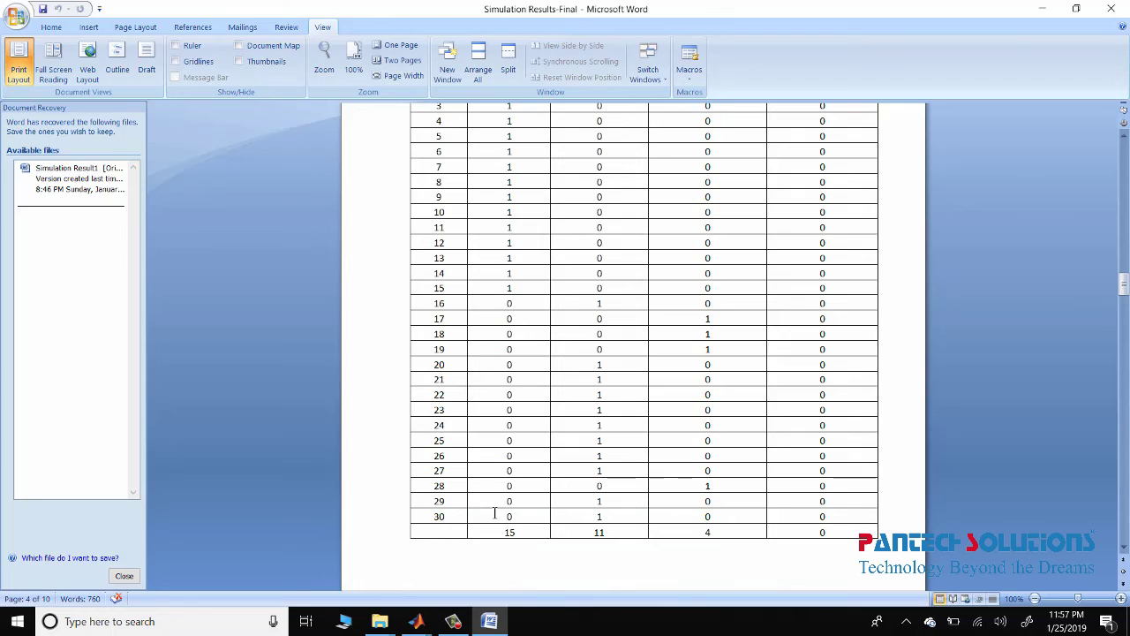
pyautogui.scroll(2, 499, 476)
pyautogui.scroll(2, 490, 371)
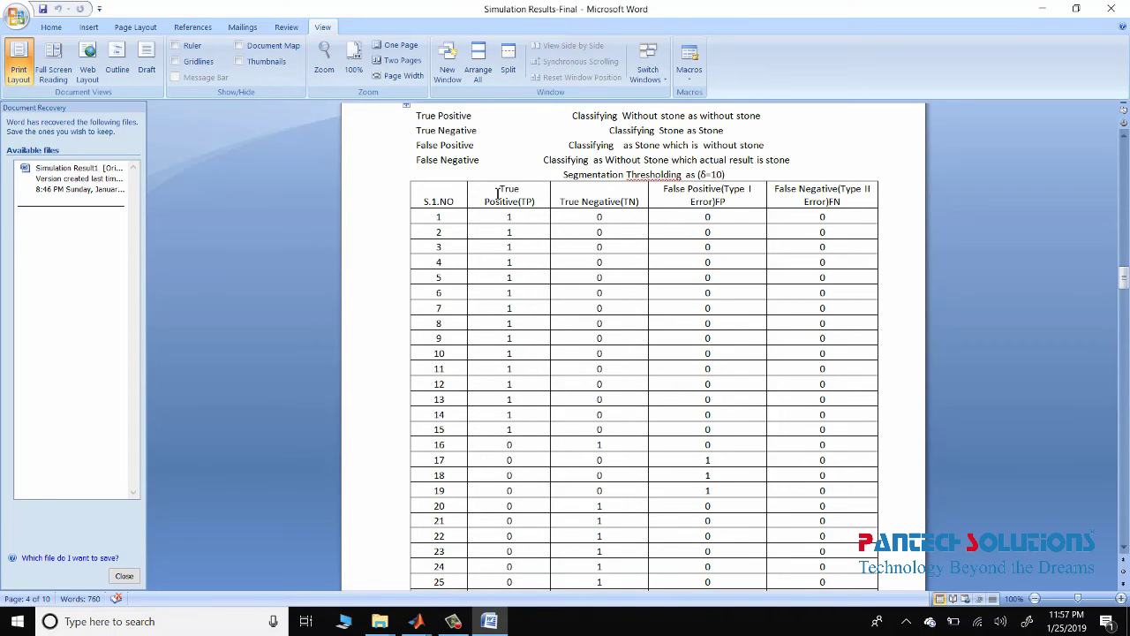
pyautogui.moveTo(497, 193); pyautogui.dragTo(536, 202)
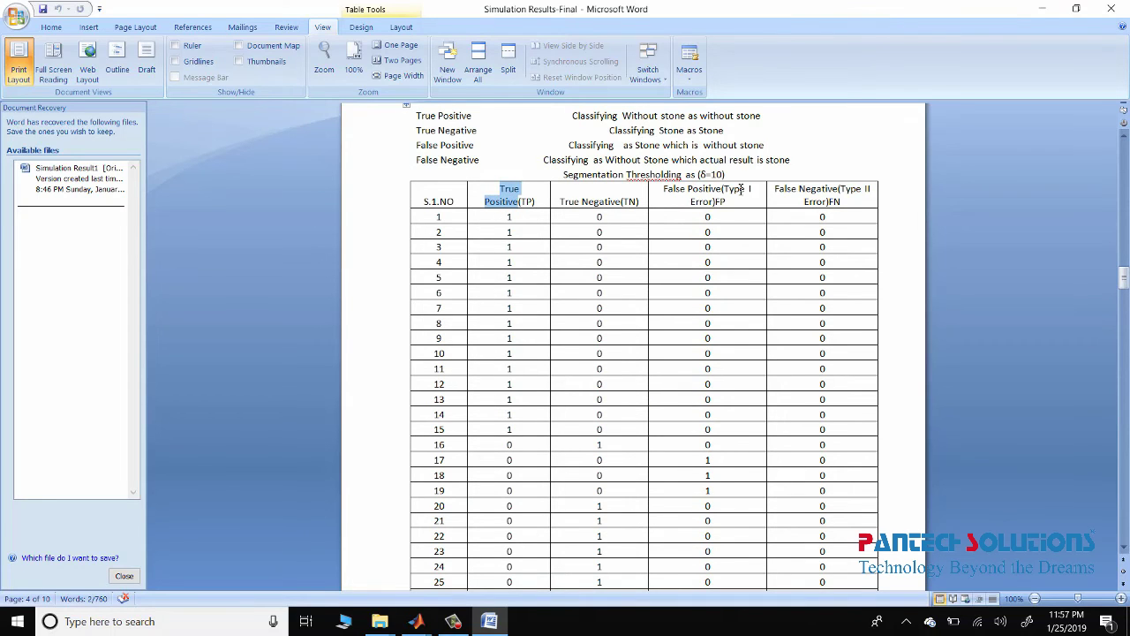
# Scroll on past the δ=15 and δ=20 tables to the P/N/TPR/TNR metrics summary.
pyautogui.scroll(-5, 733, 240)
pyautogui.scroll(3, 711, 229)
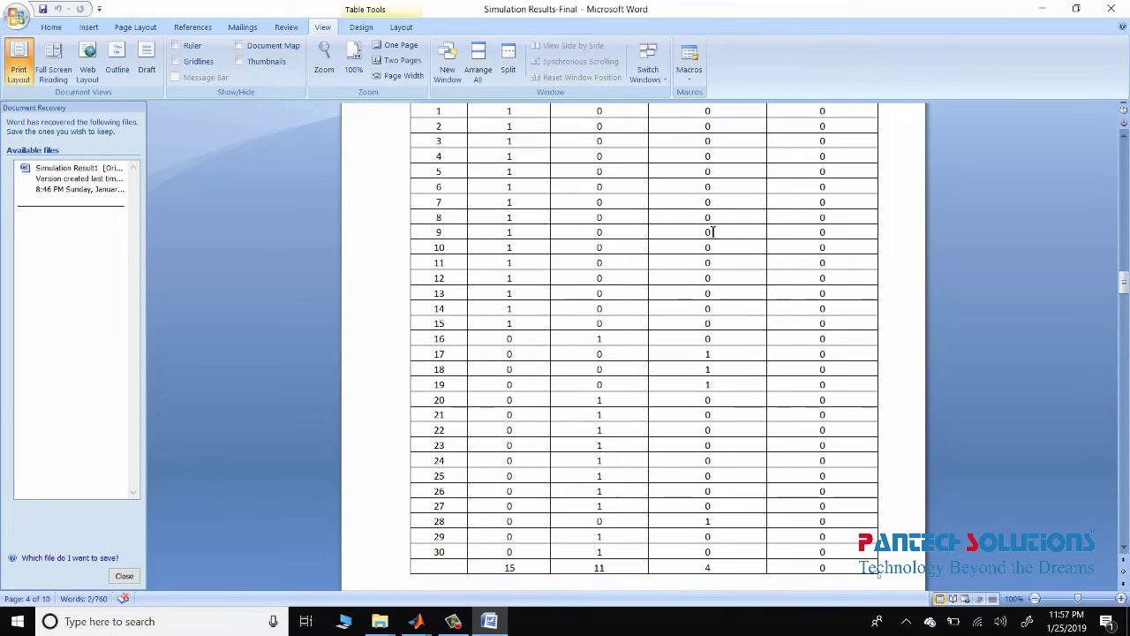
pyautogui.scroll(4, 706, 232)
pyautogui.scroll(-5, 697, 230)
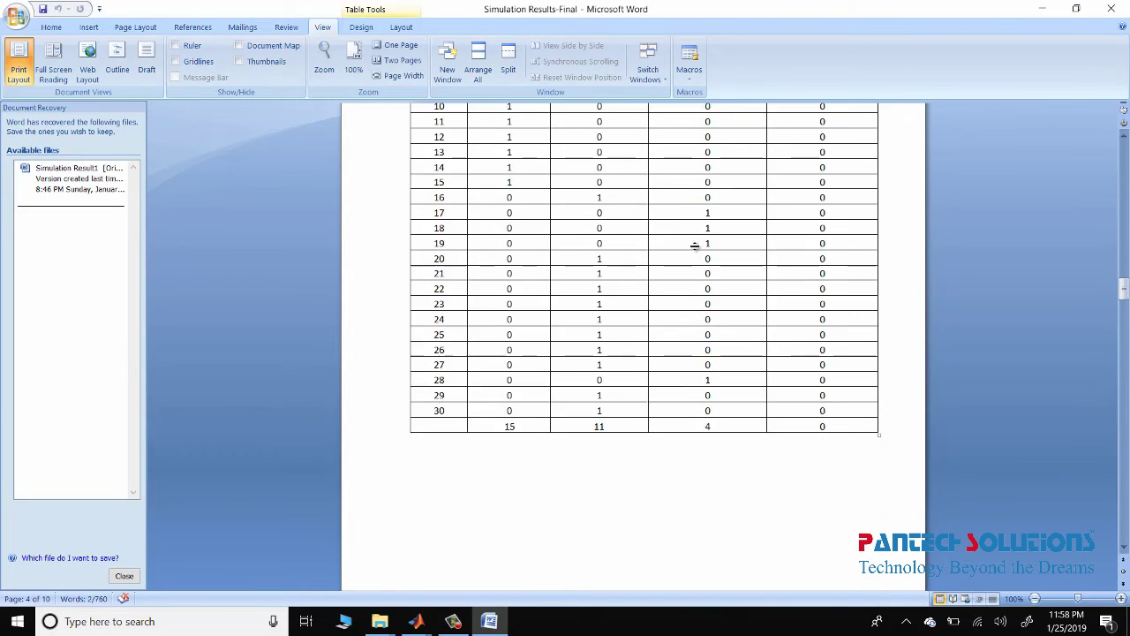
pyautogui.scroll(-5, 684, 274)
pyautogui.scroll(-5, 671, 318)
pyautogui.scroll(-5, 672, 330)
pyautogui.scroll(-5, 671, 328)
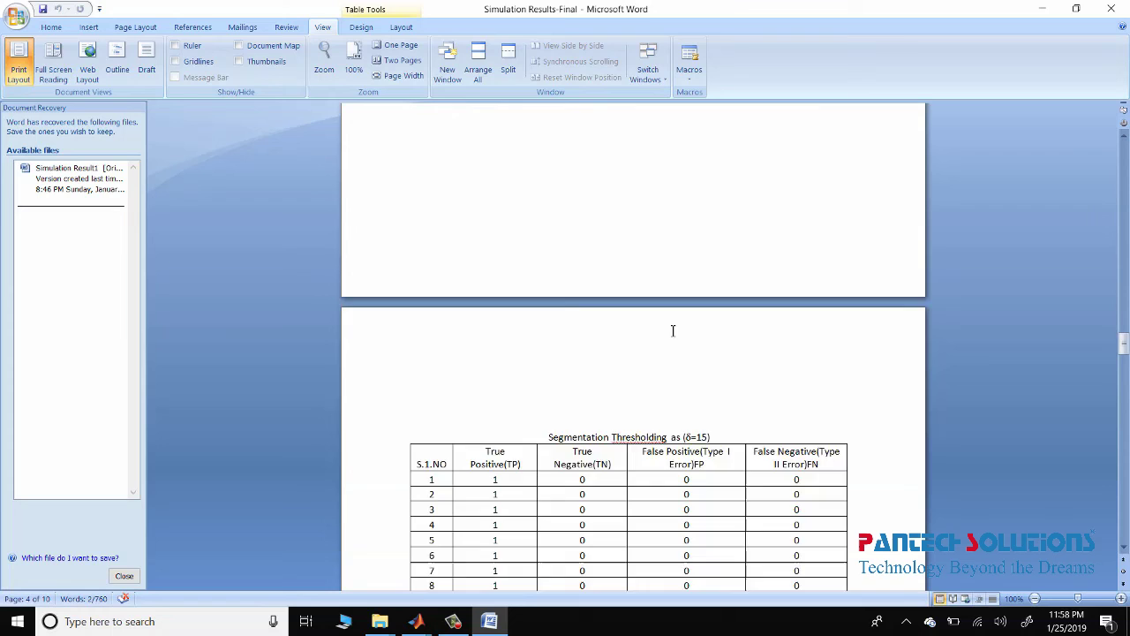
pyautogui.scroll(-3, 653, 326)
pyautogui.scroll(-2, 636, 309)
pyautogui.scroll(-4, 605, 268)
pyautogui.scroll(-2, 713, 268)
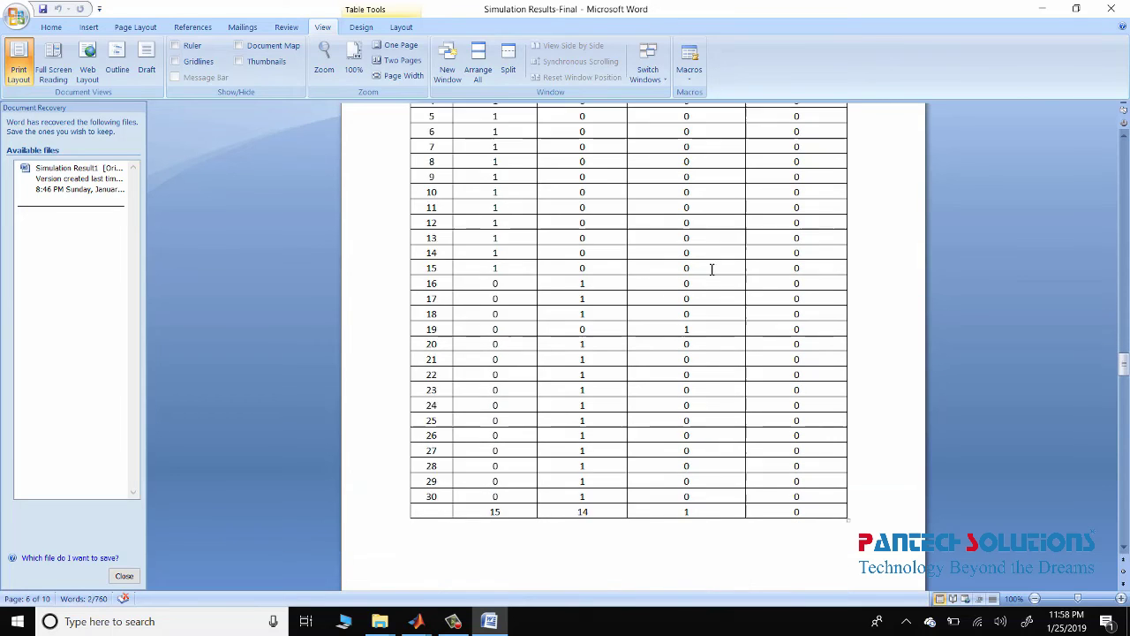
pyautogui.scroll(-5, 713, 300)
pyautogui.scroll(-4, 714, 318)
pyautogui.scroll(-3, 713, 318)
pyautogui.scroll(-4, 713, 318)
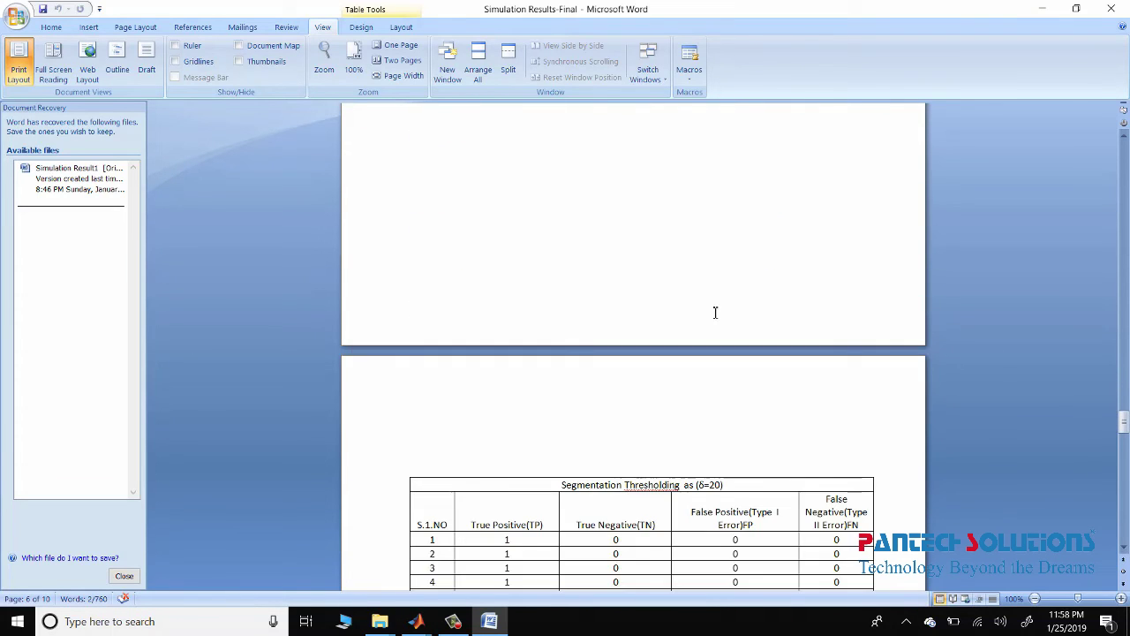
pyautogui.scroll(-3, 716, 313)
pyautogui.scroll(-5, 597, 234)
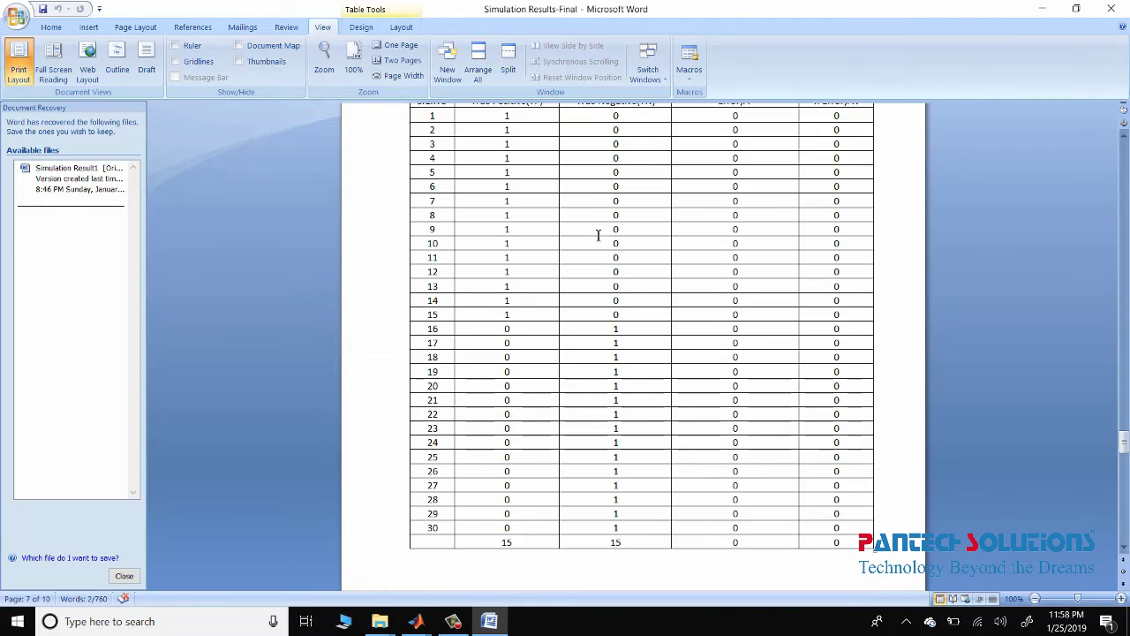
pyautogui.scroll(-2, 792, 395)
# Scroll down to Table 1 accuracy results for thresholds 10, 15, 20 and the Performance Evaluation chart.
pyautogui.scroll(-2, 792, 395)
pyautogui.scroll(-4, 792, 391)
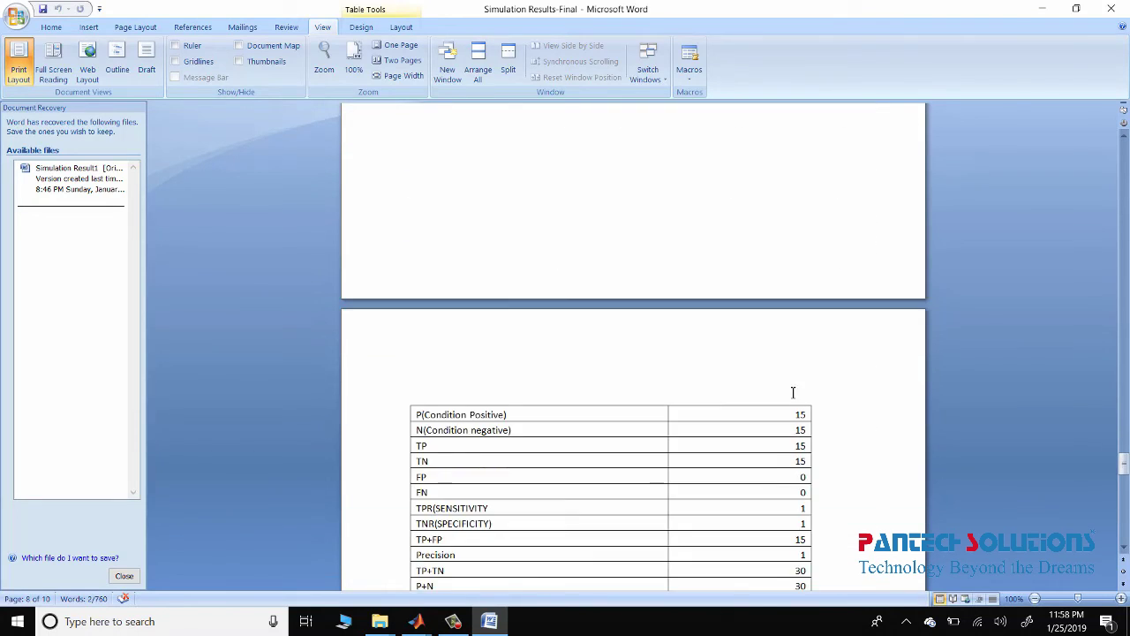
pyautogui.scroll(-6, 792, 388)
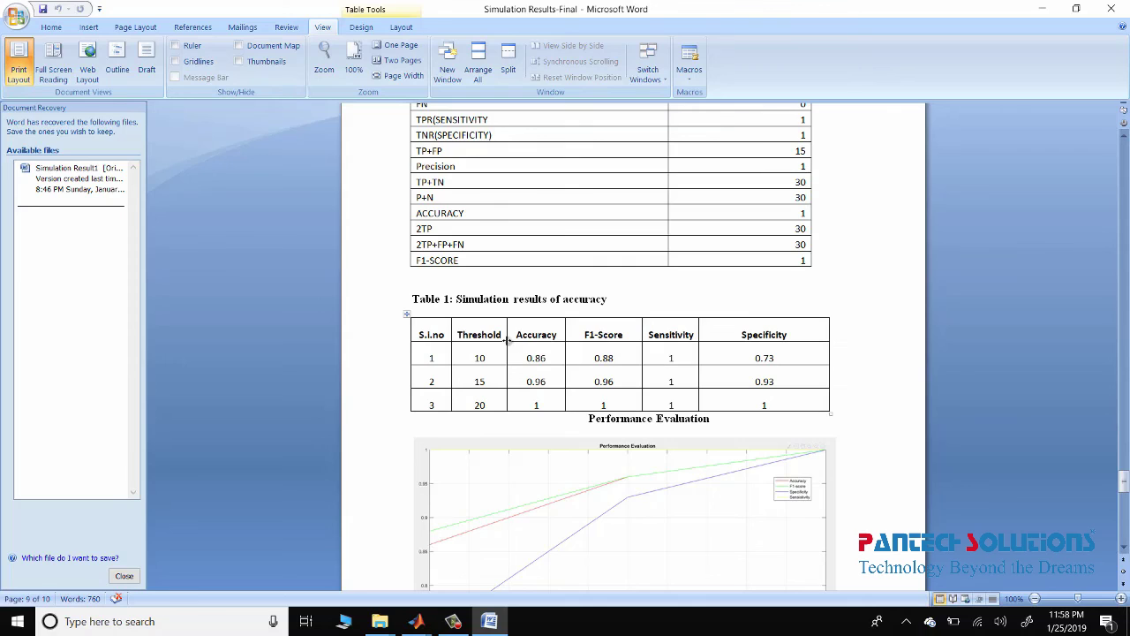
pyautogui.scroll(-2, 499, 386)
pyautogui.scroll(-3, 500, 370)
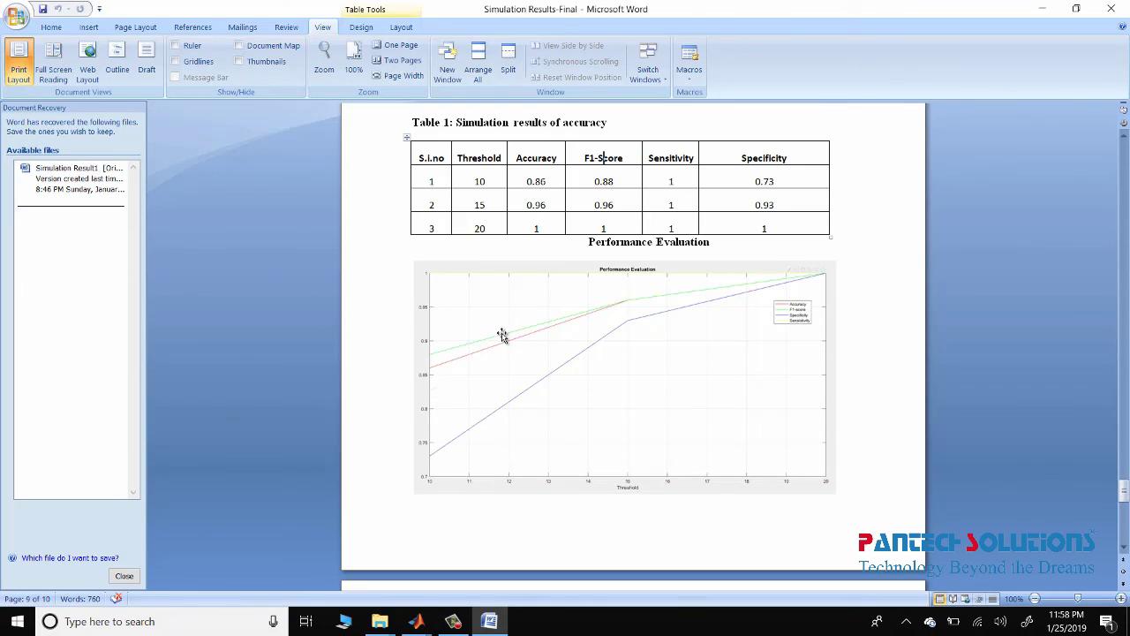